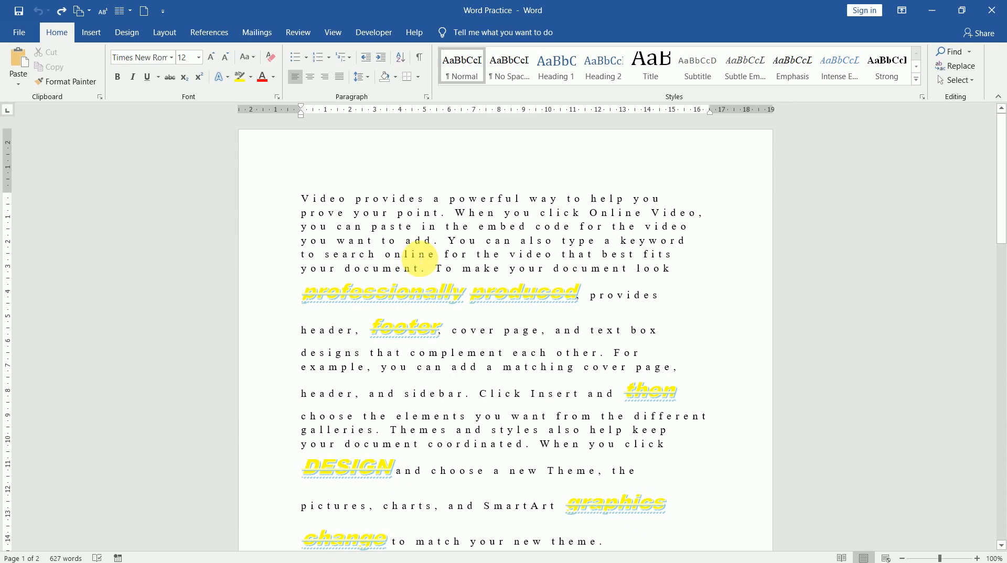
Step: Clear all formatting from the first paragraph so it shows as plain Times New Roman 12
{"action": "double_click", "coordinate": [420, 256]}
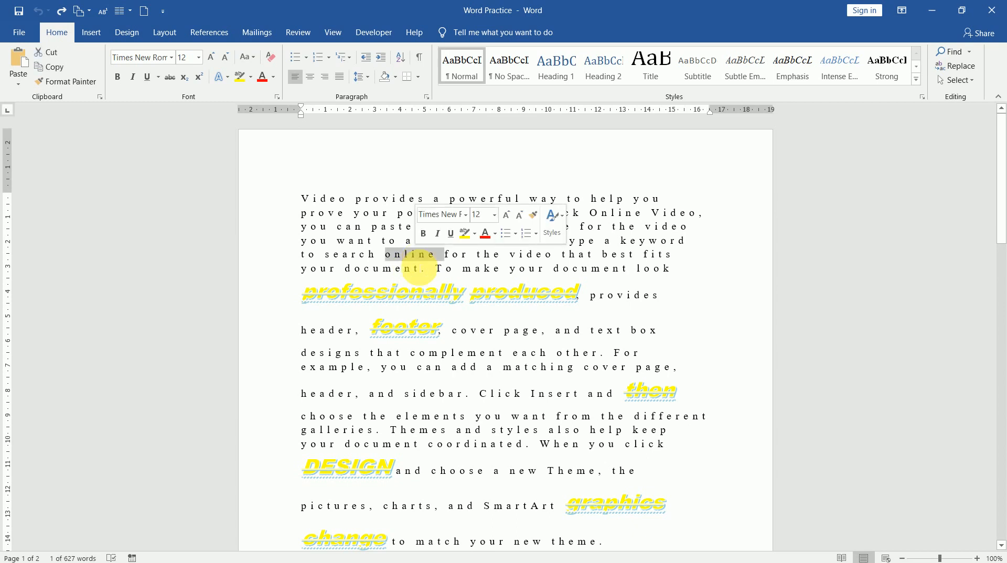
{"action": "triple_click", "coordinate": [417, 267]}
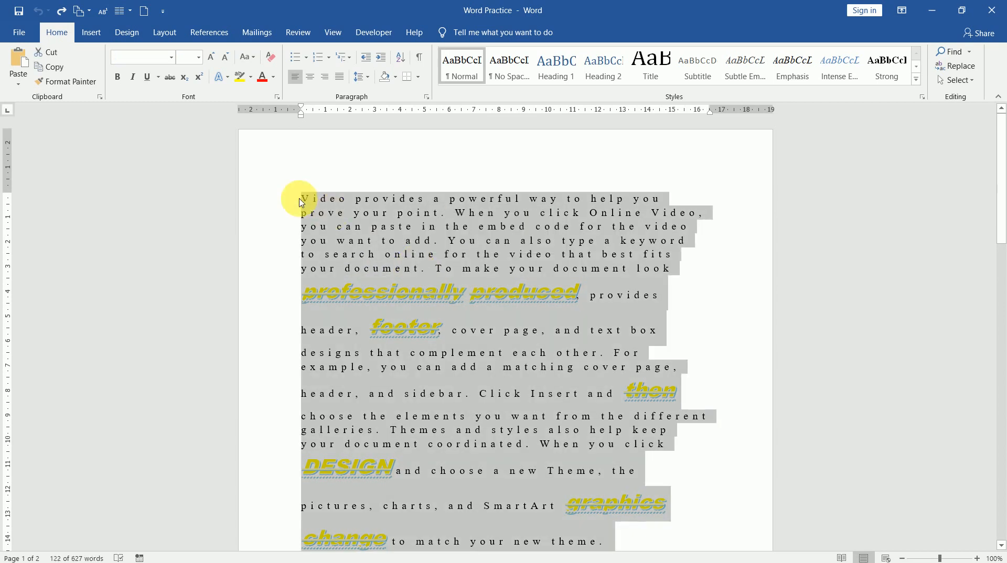
{"action": "left_click", "coordinate": [270, 58]}
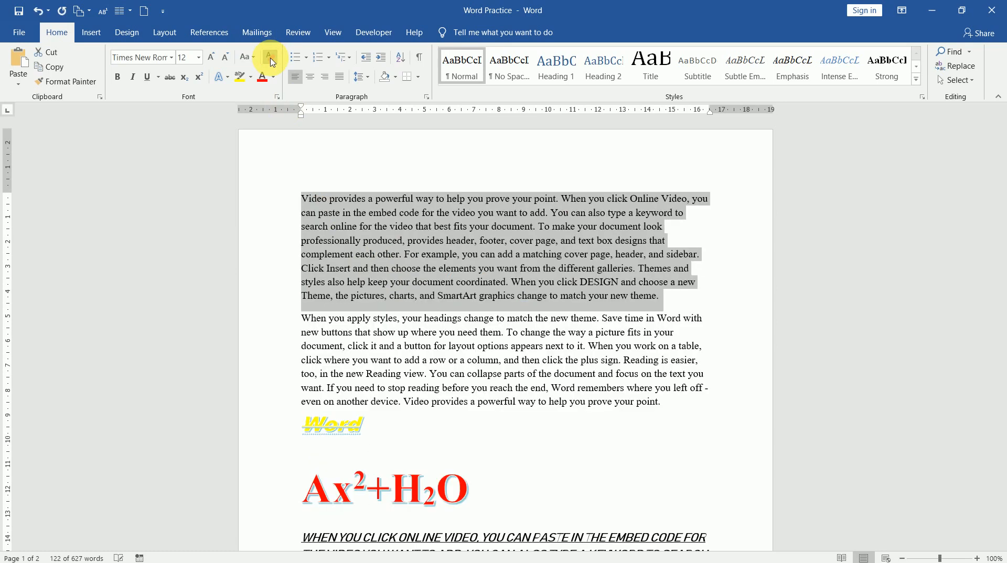
{"action": "left_click", "coordinate": [480, 282]}
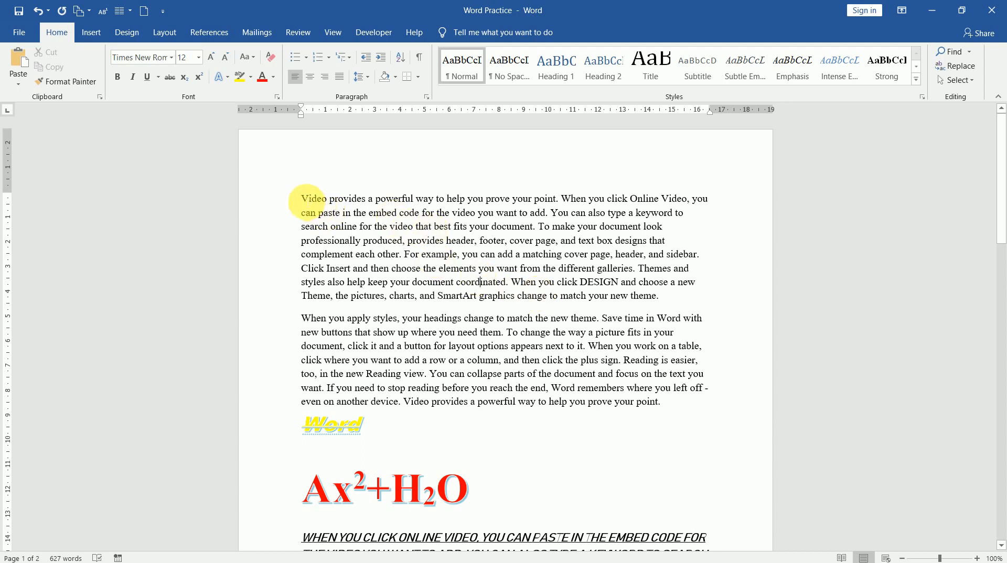
Step: Insert a new top line with the person's name in capitals, flush to the left margin
{"action": "key", "text": "Return"}
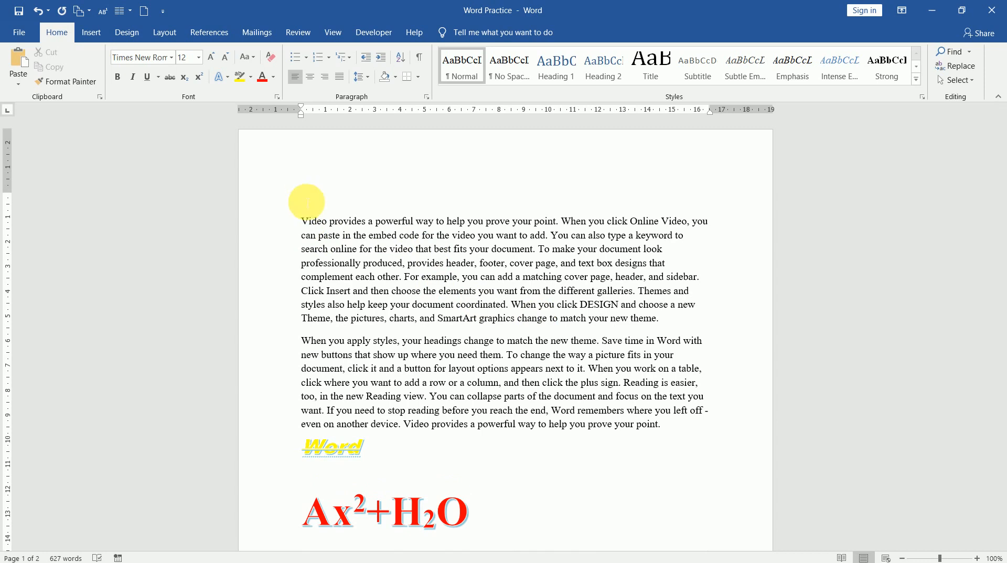
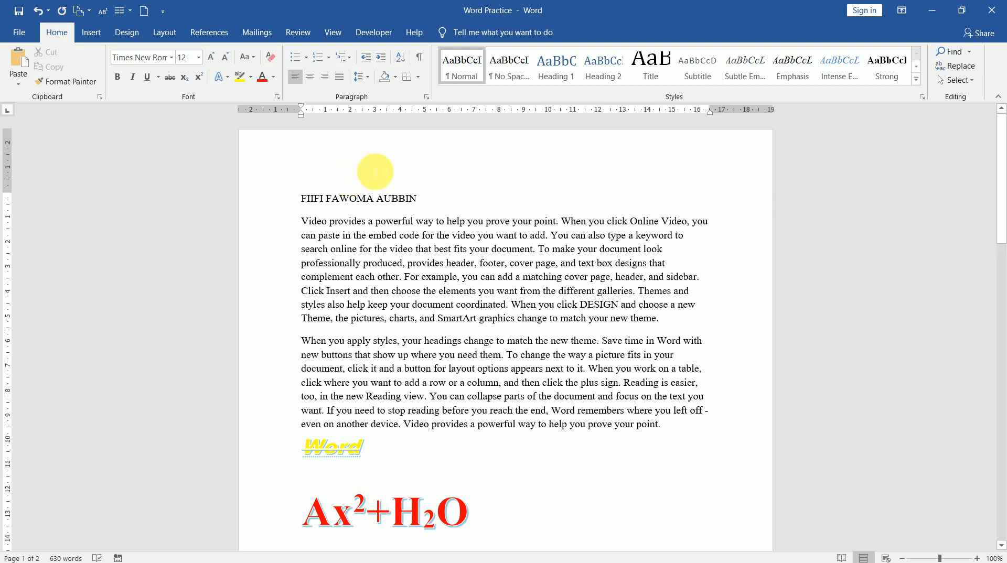
Step: Leave the name line left-aligned after trying center and right, and justify the first paragraph
{"action": "left_click", "coordinate": [310, 79]}
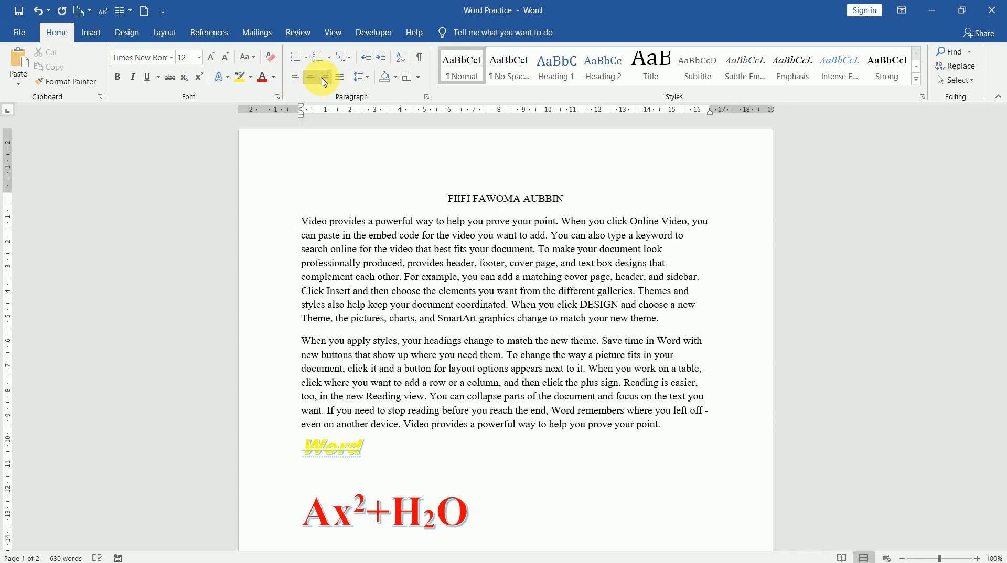
{"action": "left_click", "coordinate": [325, 79]}
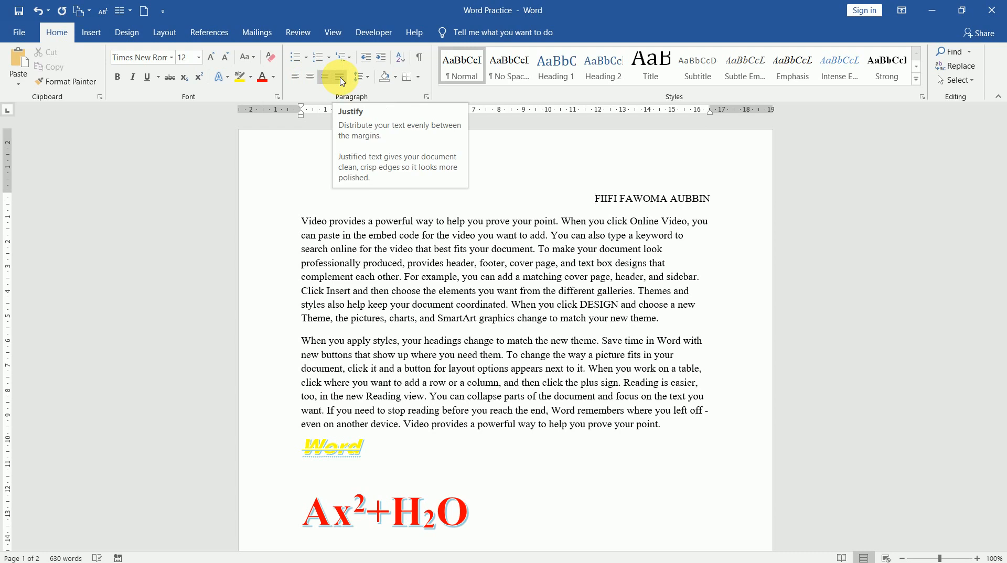
{"action": "left_click", "coordinate": [296, 77]}
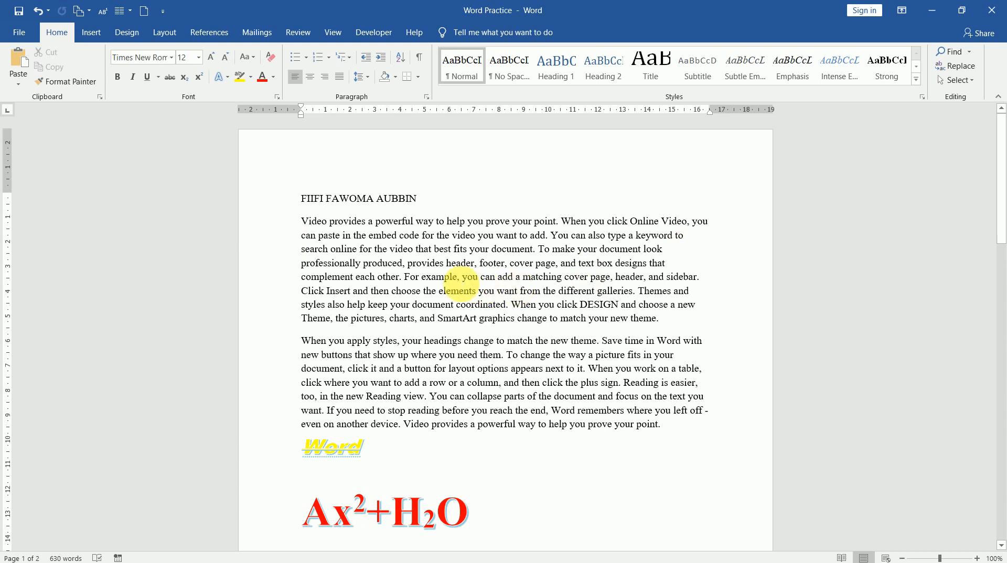
{"action": "left_click", "coordinate": [339, 80]}
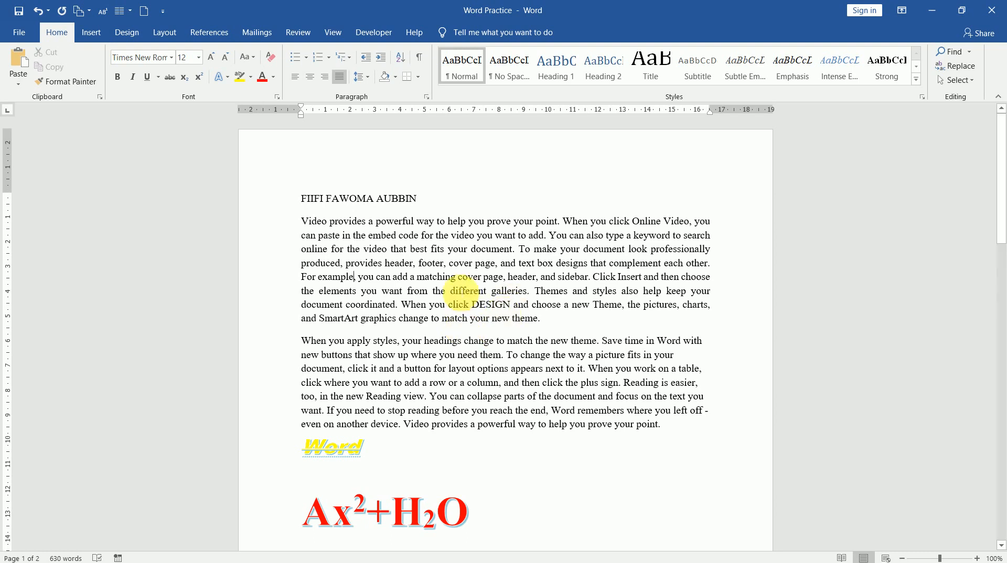
{"action": "triple_click", "coordinate": [386, 265]}
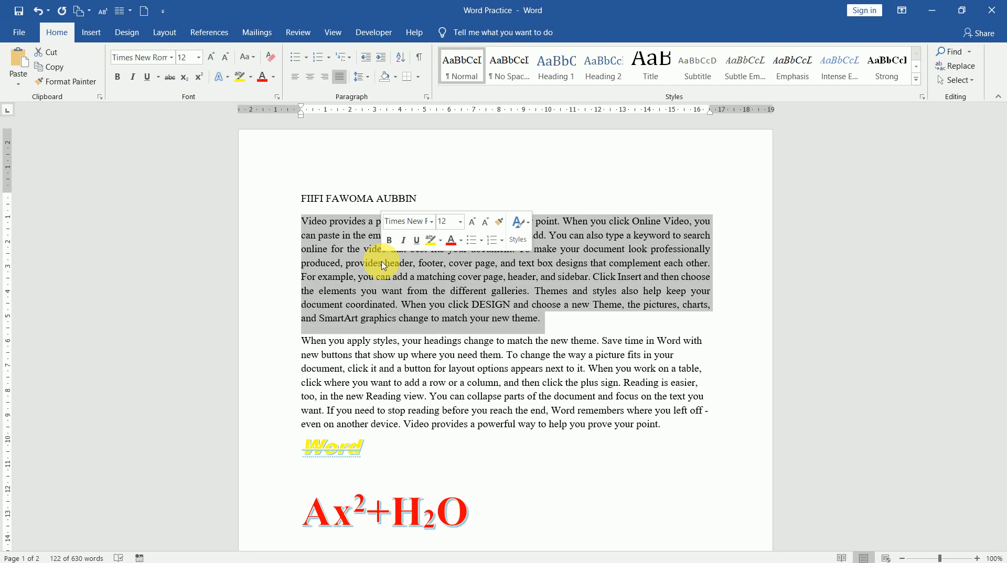
{"action": "left_click", "coordinate": [369, 78]}
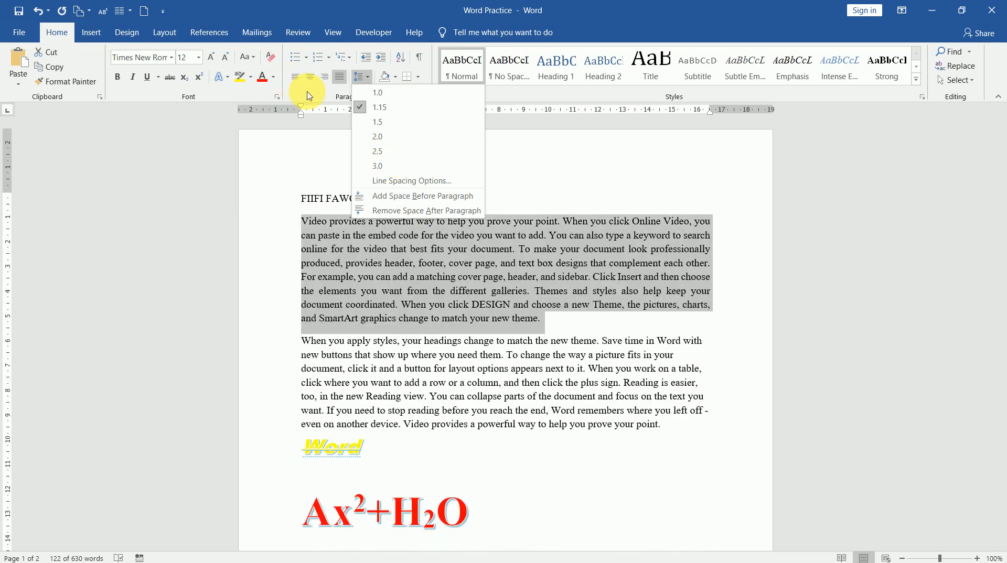
{"action": "left_click", "coordinate": [309, 95]}
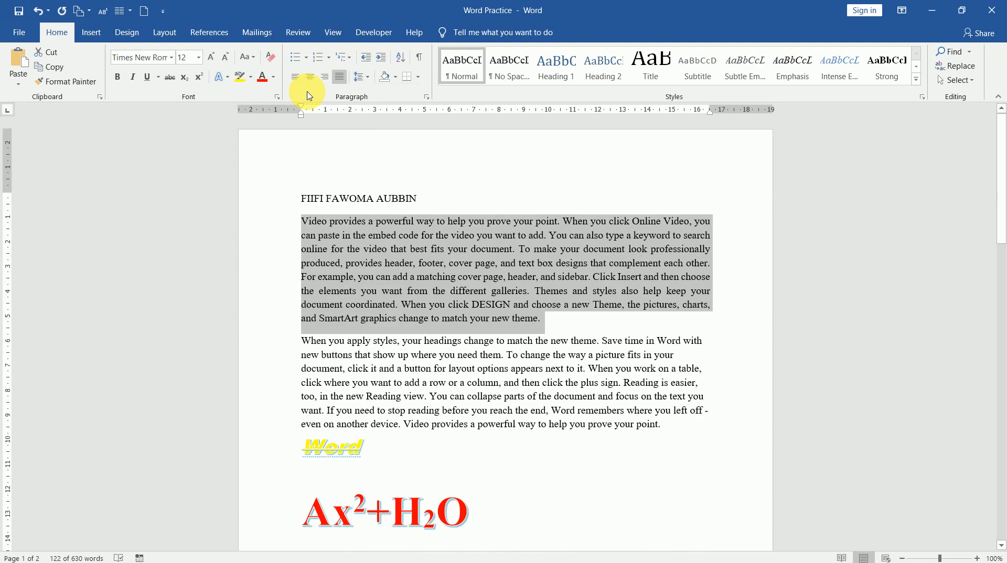
Step: Shade the first paragraph Dark Blue, Text 2, Lighter 60% and show the border choices
{"action": "left_click", "coordinate": [396, 78]}
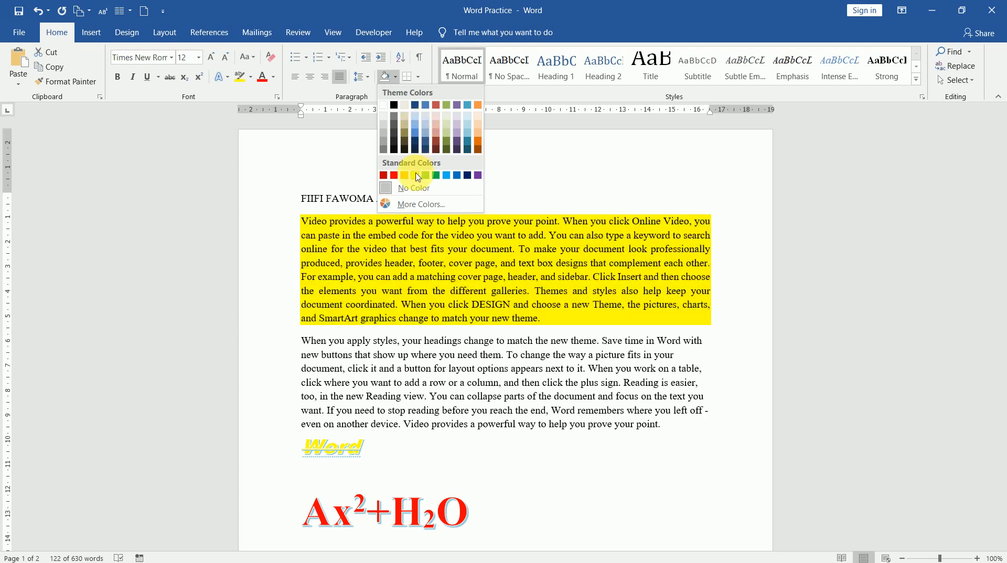
{"action": "left_click", "coordinate": [419, 126]}
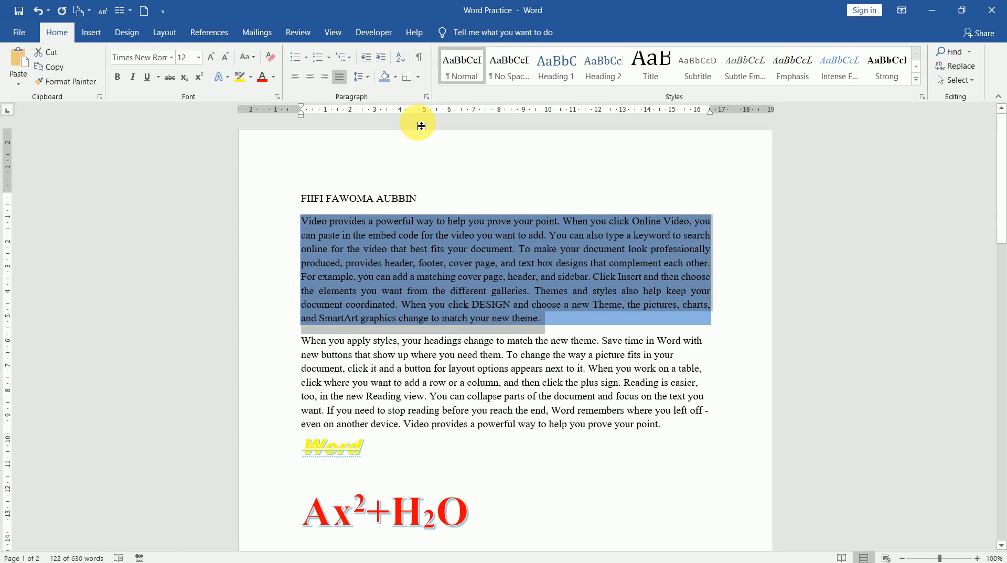
{"action": "left_click", "coordinate": [418, 77]}
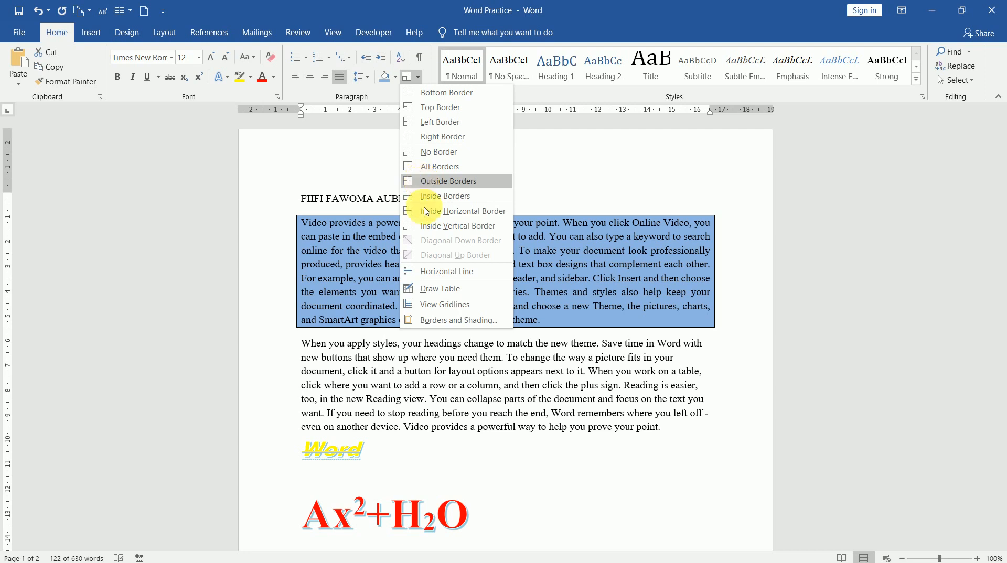
Step: In Borders and Shading, choose a Shadow box setting with a double-line style
{"action": "left_click", "coordinate": [465, 321]}
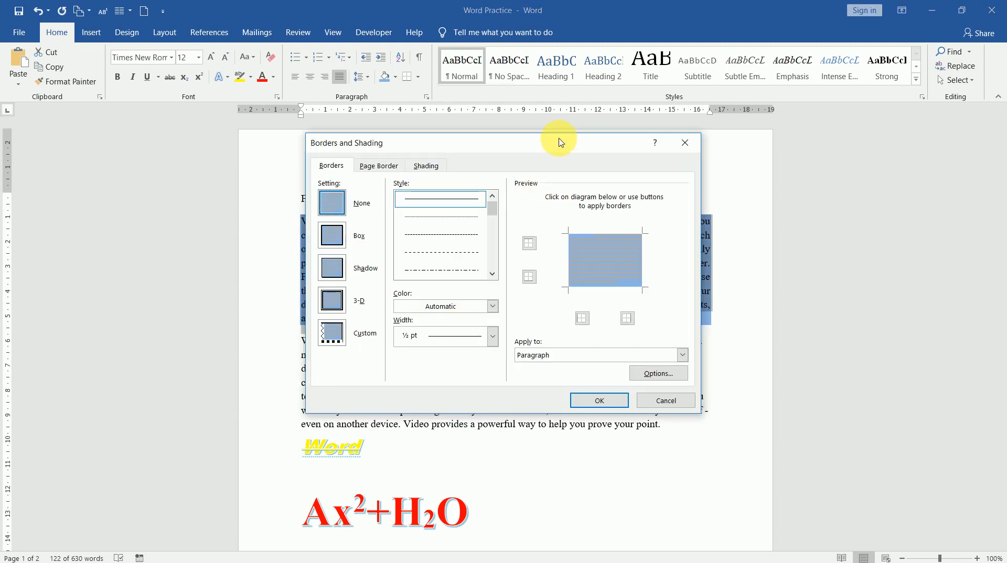
{"action": "left_click_drag", "start_coordinate": [559, 143], "coordinate": [713, 125]}
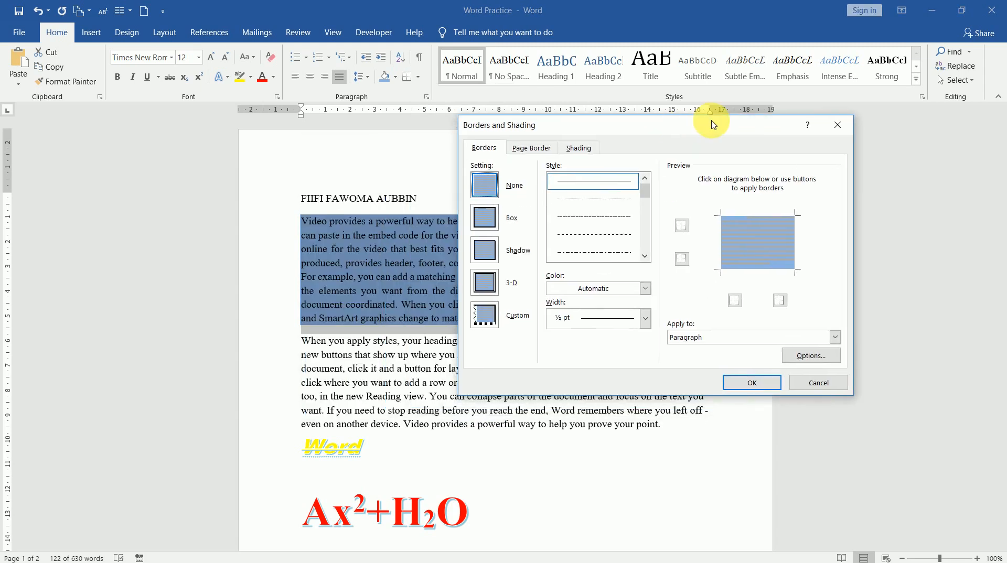
{"action": "left_click", "coordinate": [483, 217]}
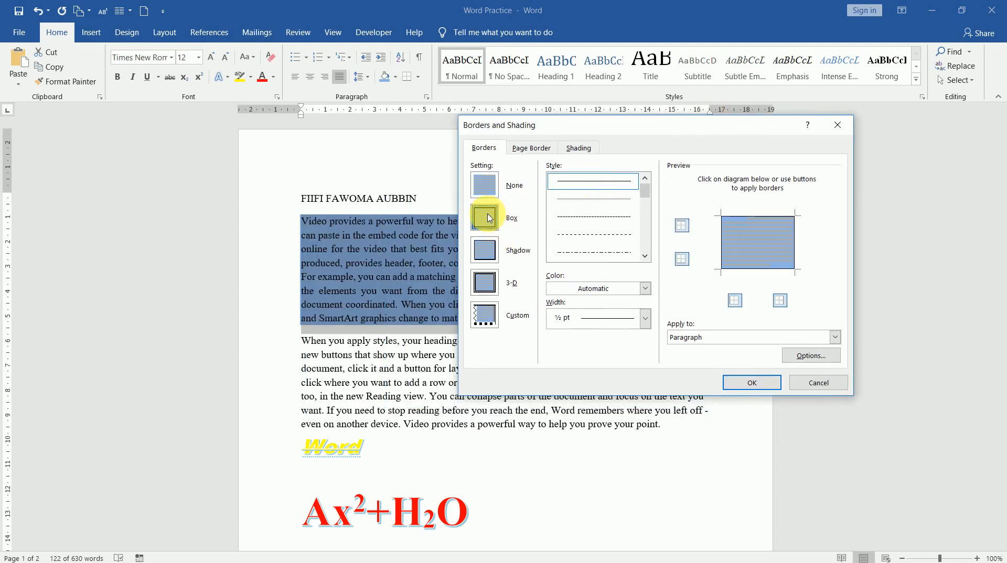
{"action": "left_click", "coordinate": [482, 252]}
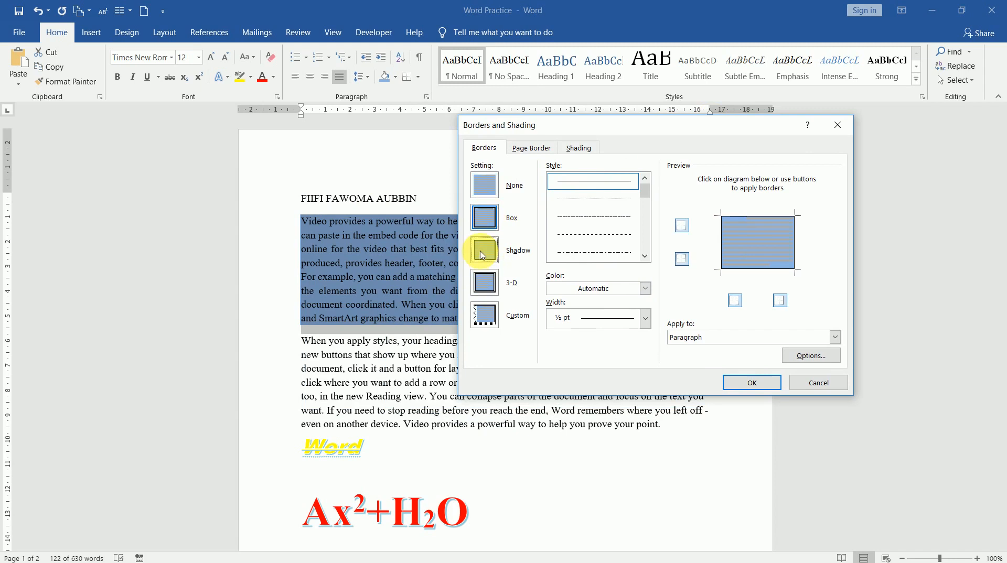
{"action": "left_click", "coordinate": [644, 256]}
{"action": "left_click", "coordinate": [645, 256]}
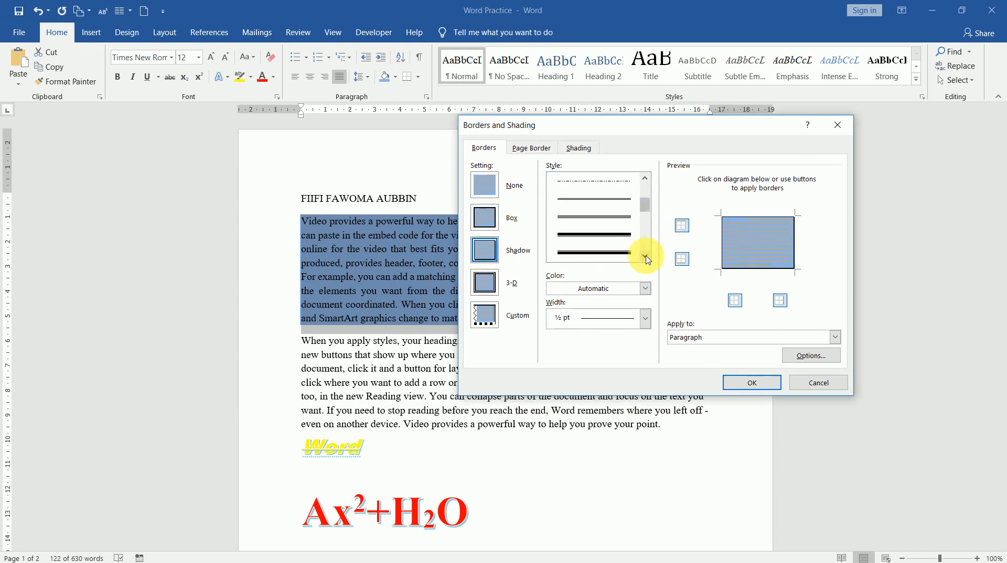
{"action": "left_click", "coordinate": [609, 218]}
Step: Make the border red, keep it applied to the paragraph, and confirm with OK
{"action": "left_click", "coordinate": [645, 289]}
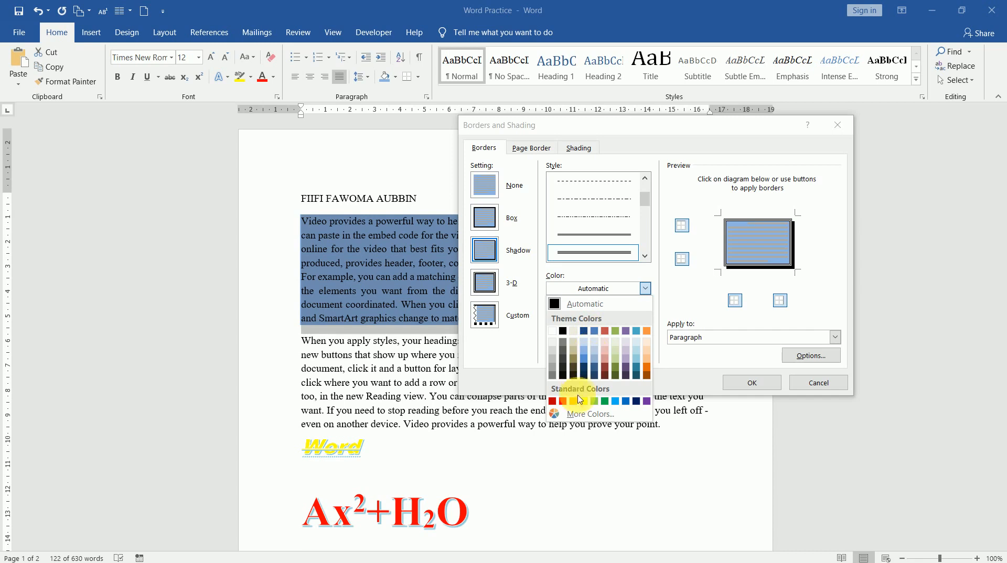
{"action": "left_click", "coordinate": [563, 403]}
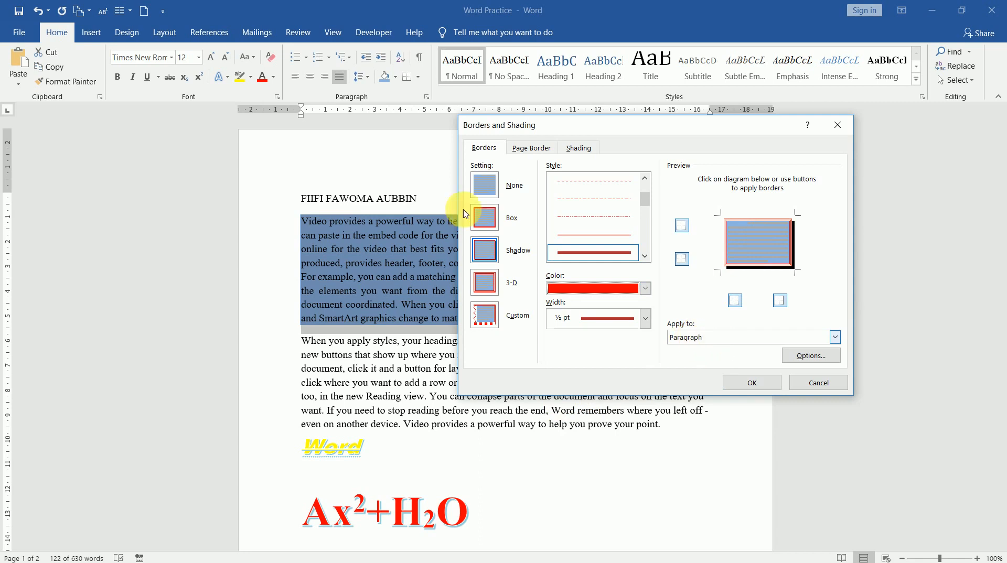
{"action": "left_click", "coordinate": [836, 338]}
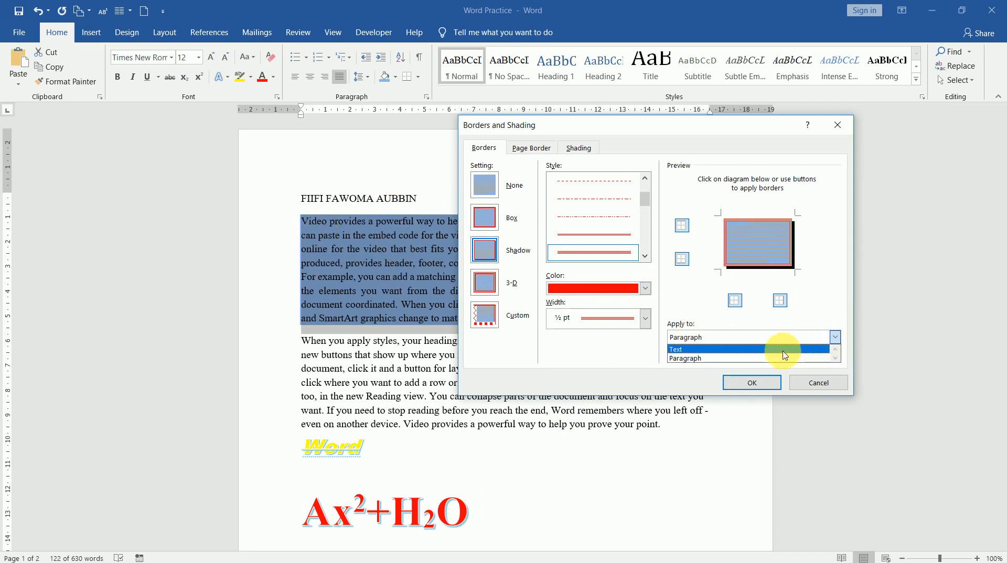
{"action": "left_click", "coordinate": [821, 313]}
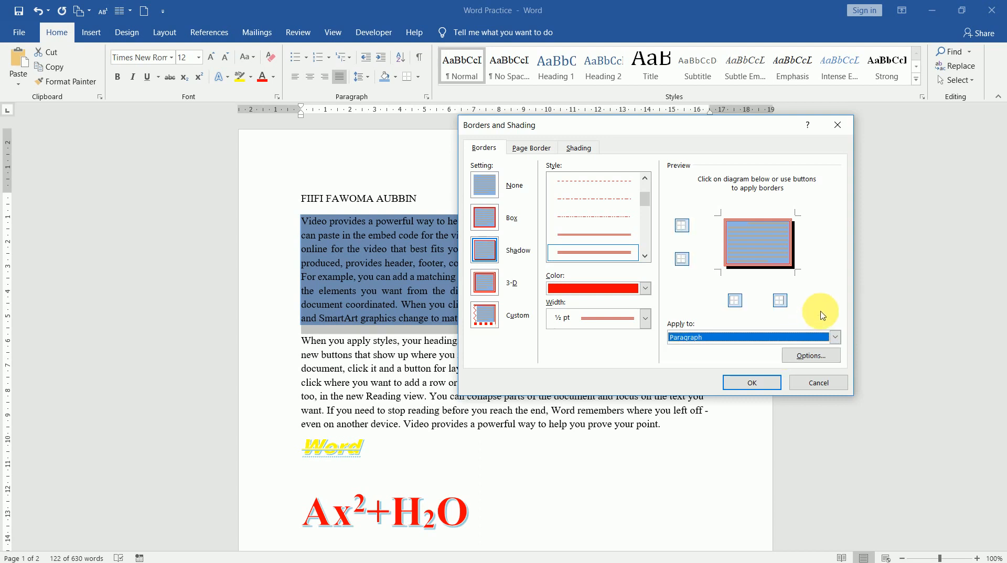
{"action": "left_click", "coordinate": [809, 356]}
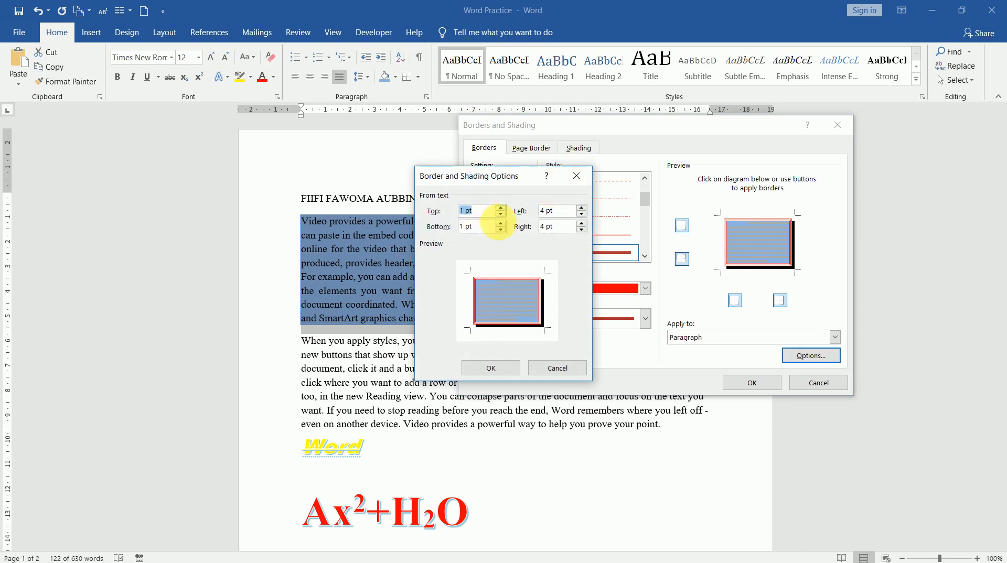
{"action": "left_click", "coordinate": [577, 175]}
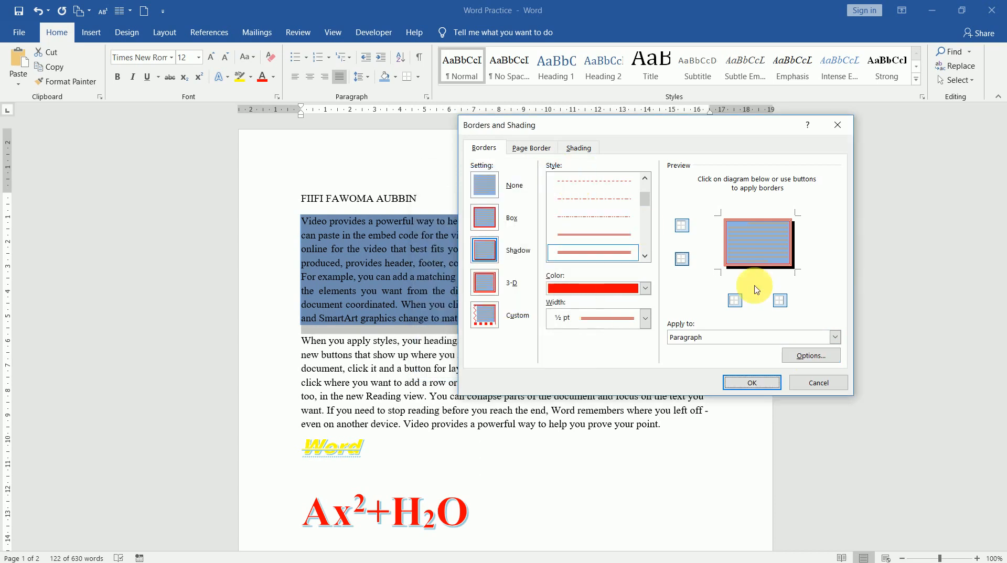
{"action": "left_click", "coordinate": [751, 385]}
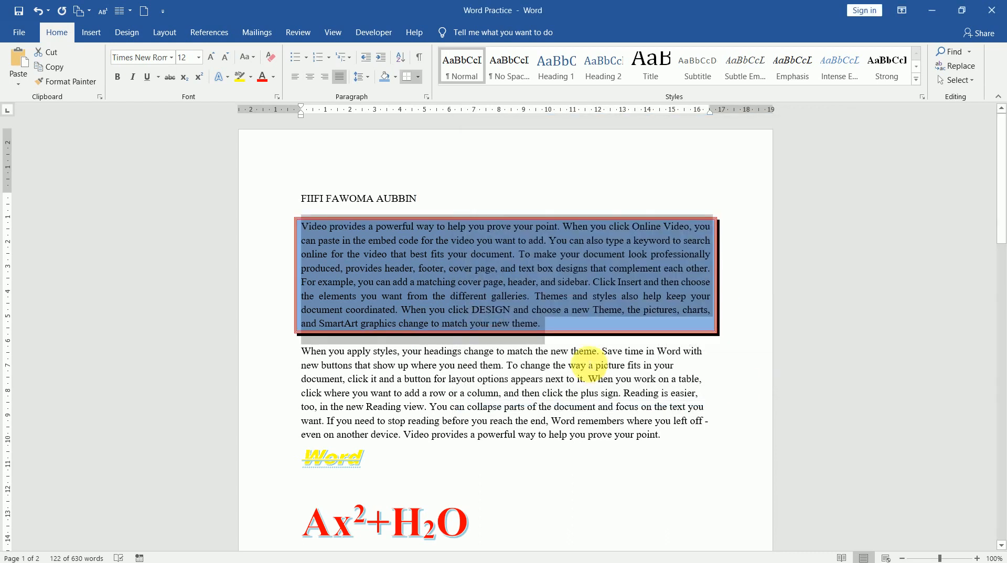
{"action": "left_click", "coordinate": [588, 363]}
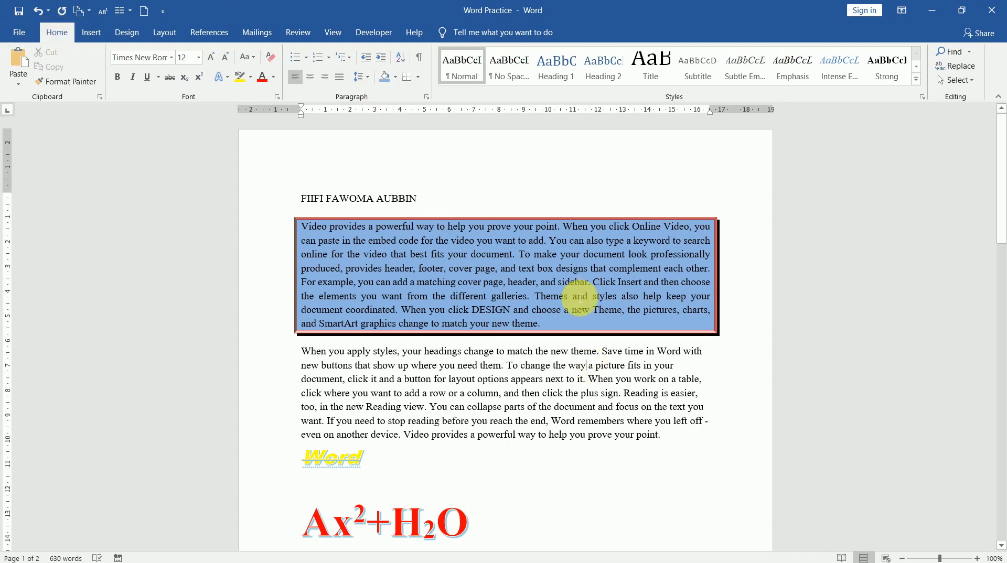
{"action": "left_click", "coordinate": [316, 231]}
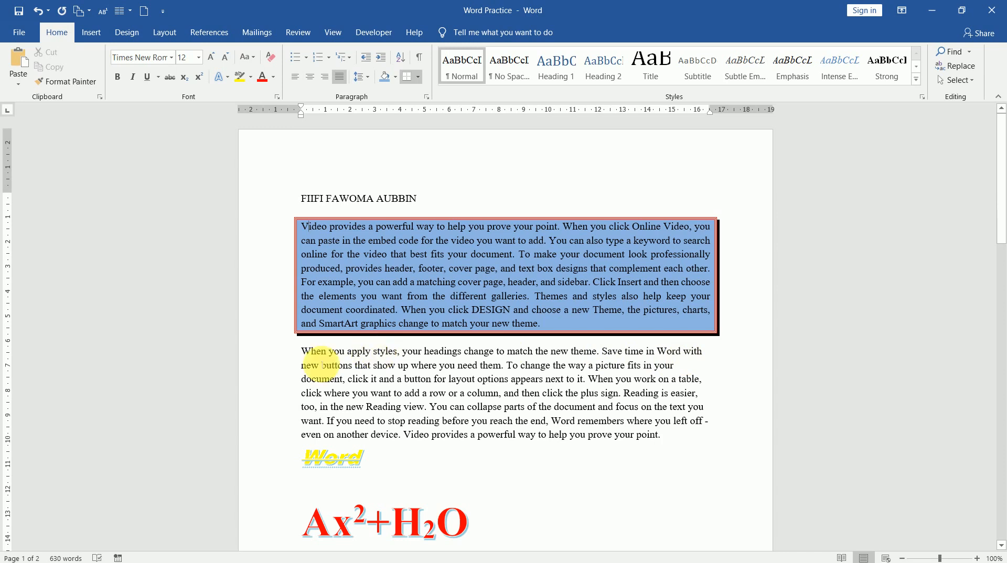
{"action": "left_click", "coordinate": [302, 351]}
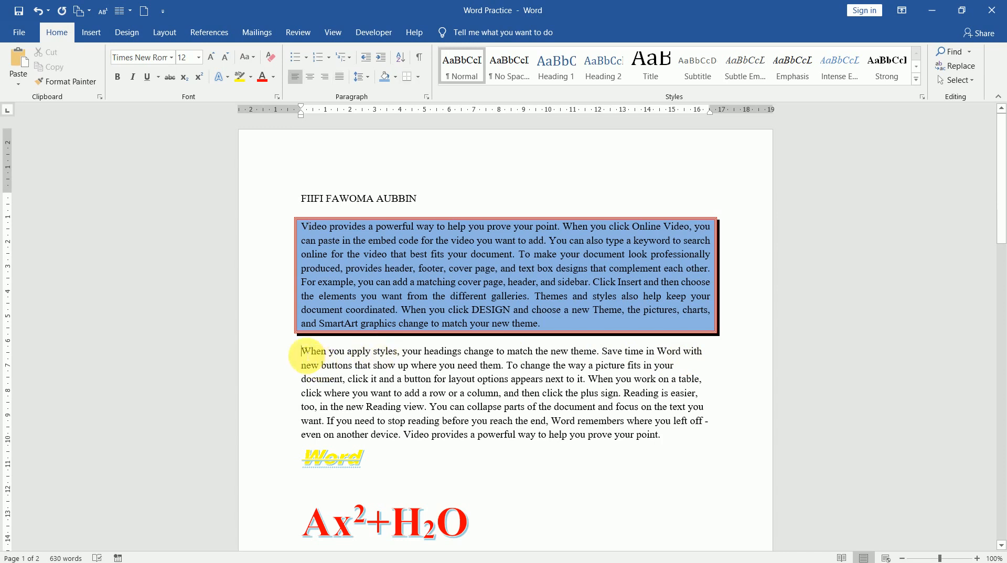
Step: Insert a blank line before the second paragraph and type Onion, Cabbage, Carrots, Banana, Apple, one per line
{"action": "key", "text": "Return"}
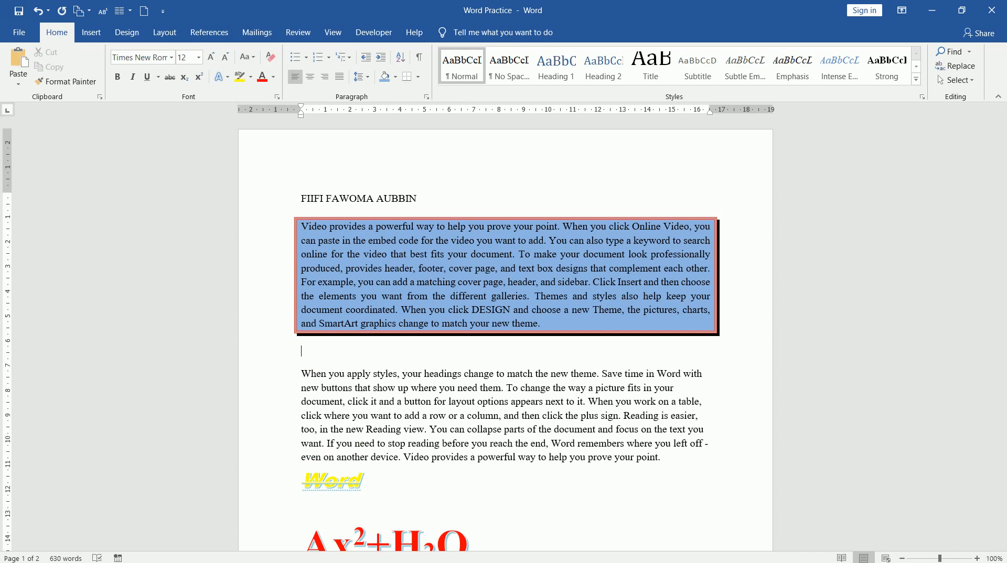
{"action": "type", "text": "oNION"}
{"action": "key", "text": "BackSpace"}
{"action": "key", "text": "BackSpace"}
{"action": "key", "text": "BackSpace"}
{"action": "key", "text": "BackSpace"}
{"action": "key", "text": "BackSpace"}
{"action": "type", "text": "Onion"}
{"action": "key", "text": "Return"}
{"action": "type", "text": "Cabbage"}
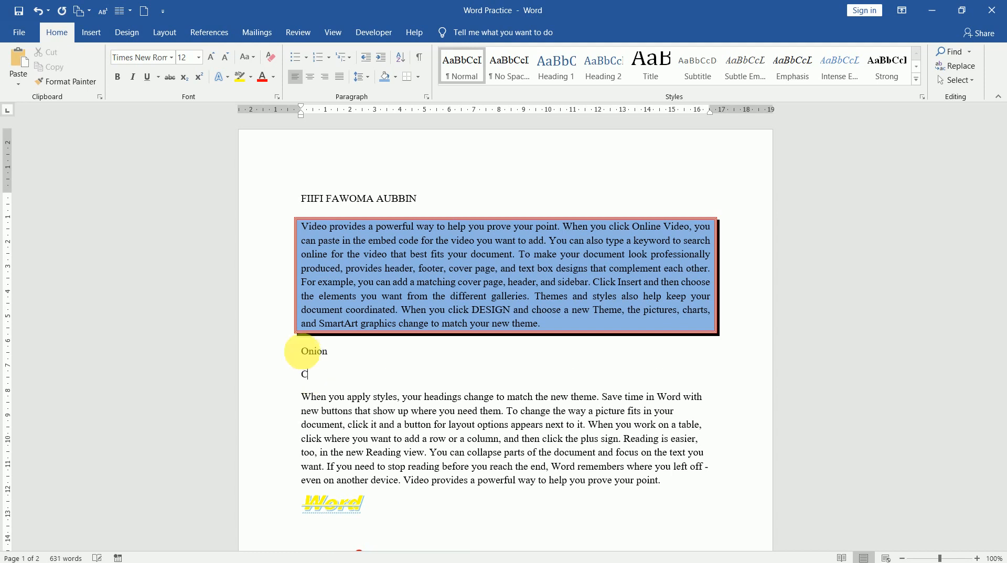
{"action": "key", "text": "Return"}
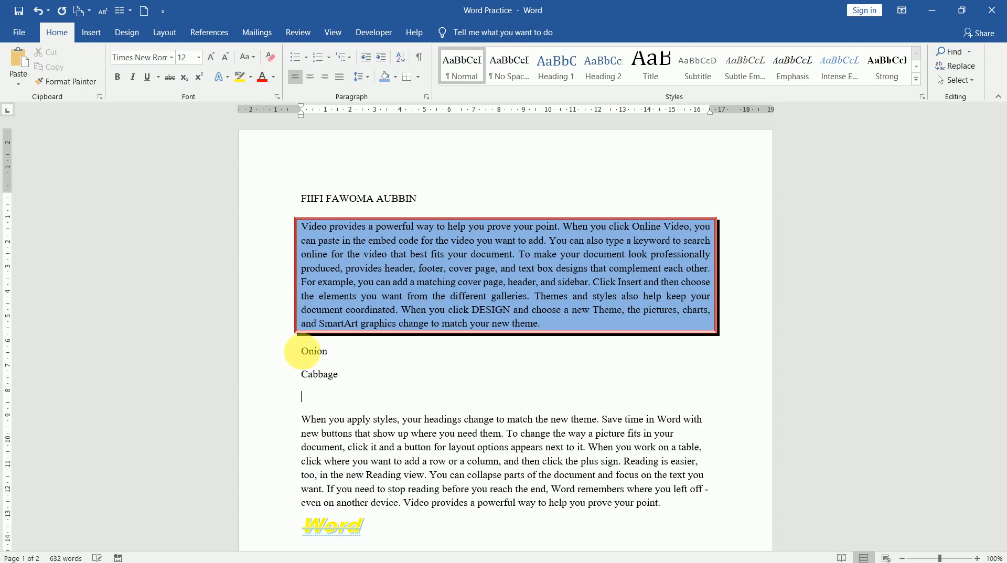
{"action": "type", "text": "Carrot"}
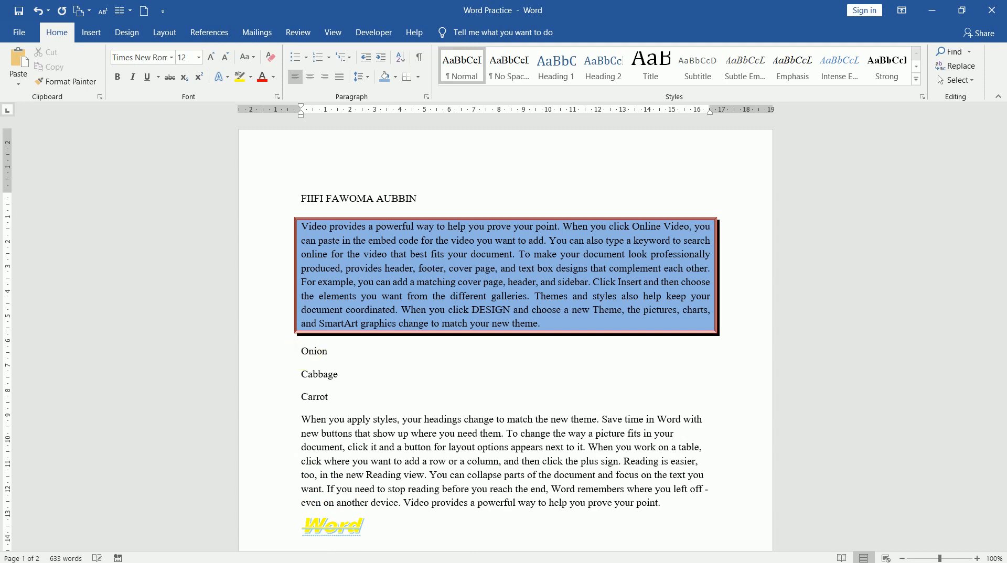
{"action": "type", "text": "s"}
{"action": "key", "text": "Return"}
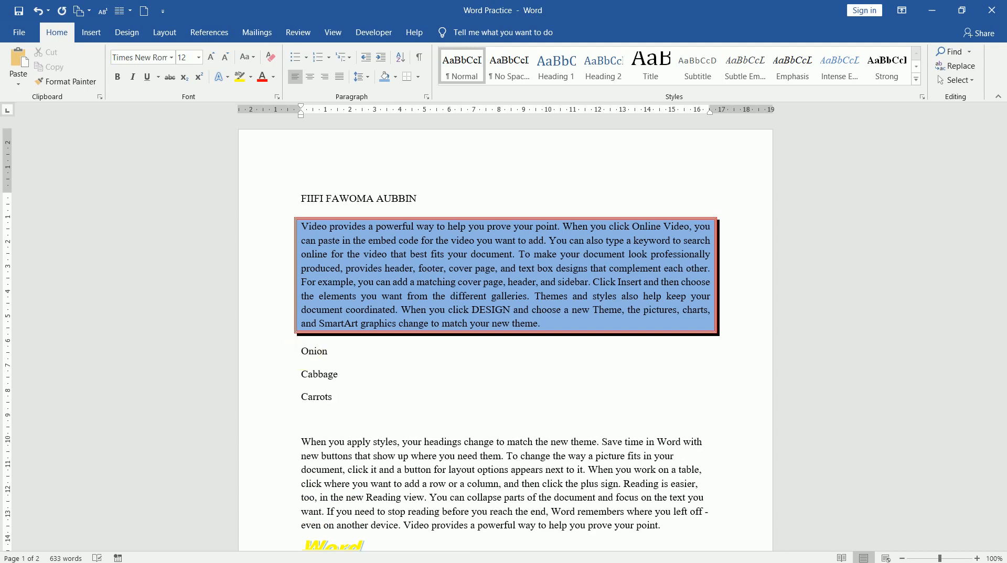
{"action": "type", "text": "Banana"}
{"action": "key", "text": "Return"}
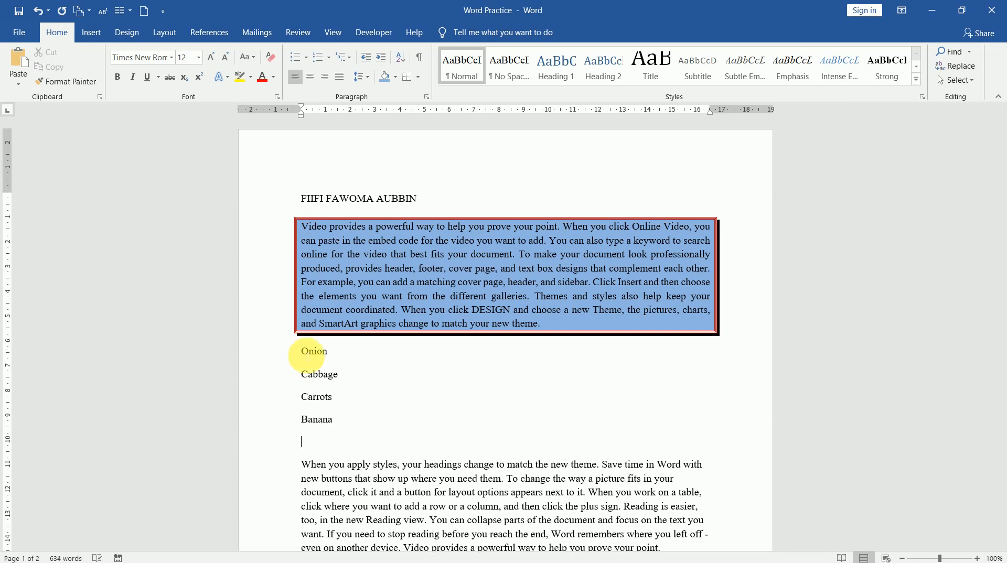
{"action": "type", "text": "Apple"}
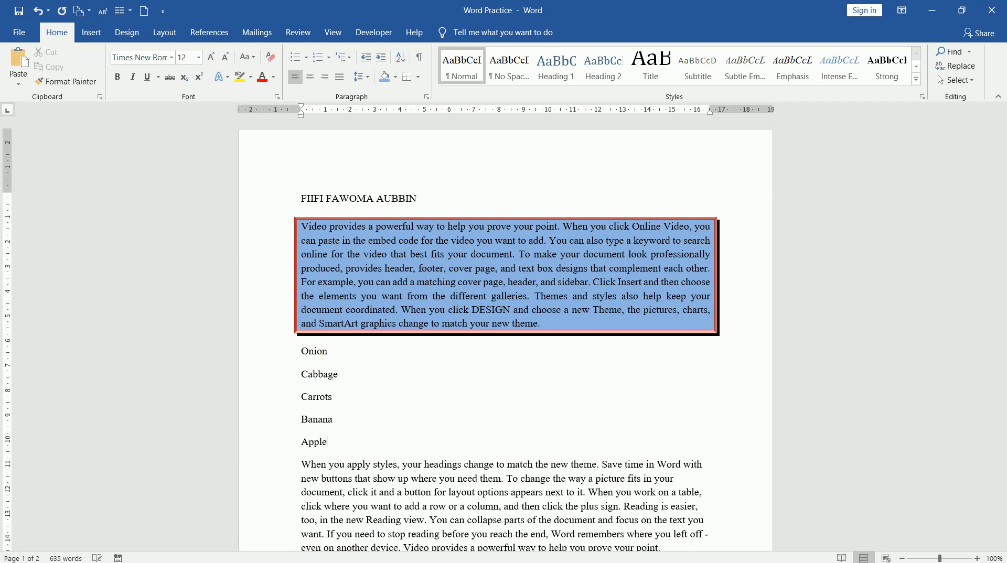
{"action": "key", "text": "Return"}
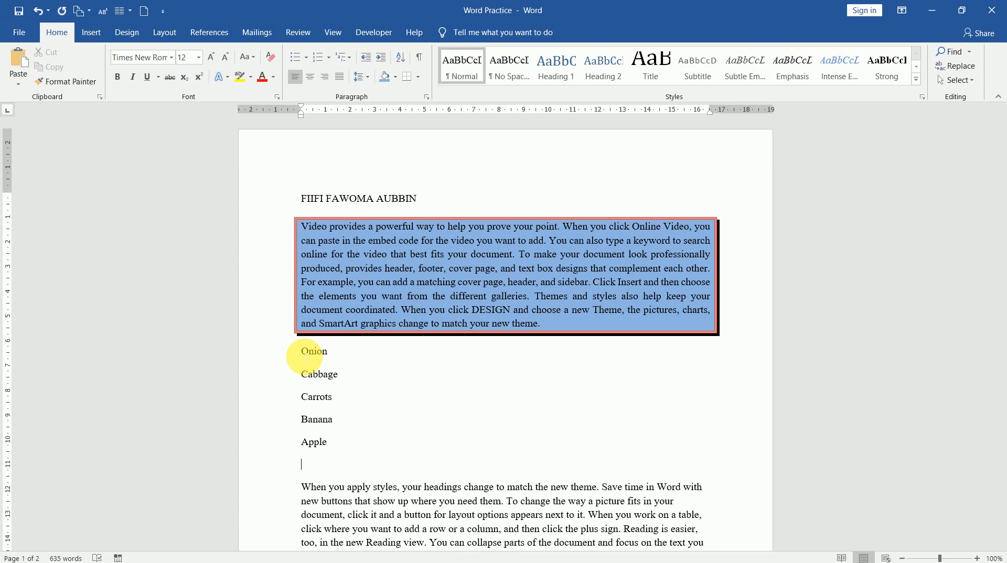
Step: Sort the five list lines by paragraphs in ascending A to Z order
{"action": "left_click_drag", "start_coordinate": [304, 357], "coordinate": [341, 443]}
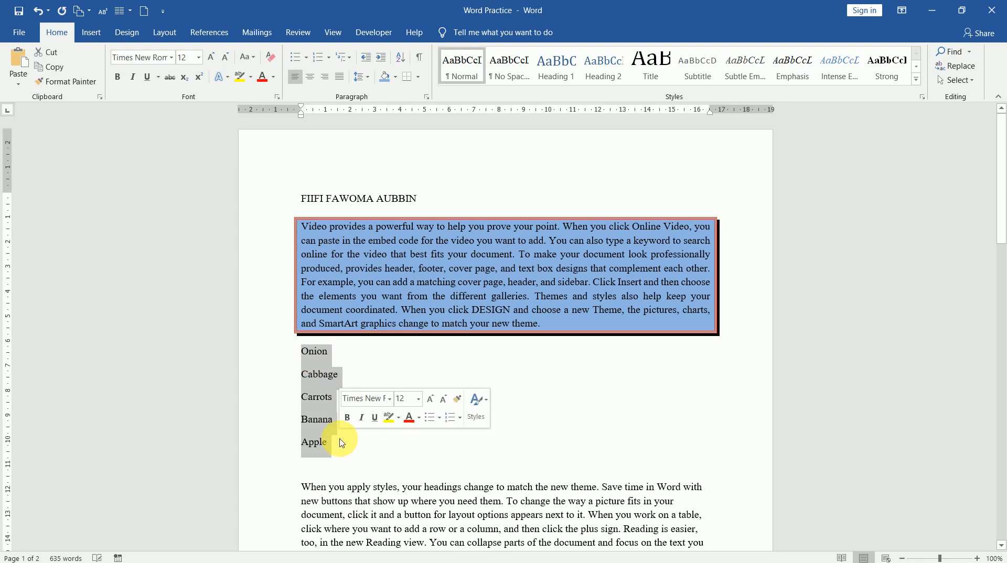
{"action": "left_click", "coordinate": [402, 62]}
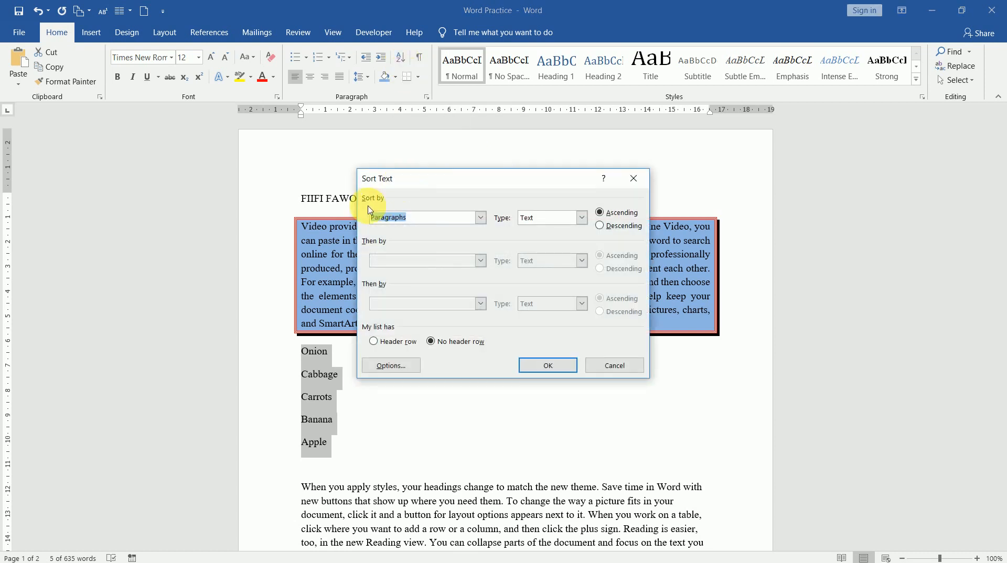
{"action": "left_click", "coordinate": [482, 218]}
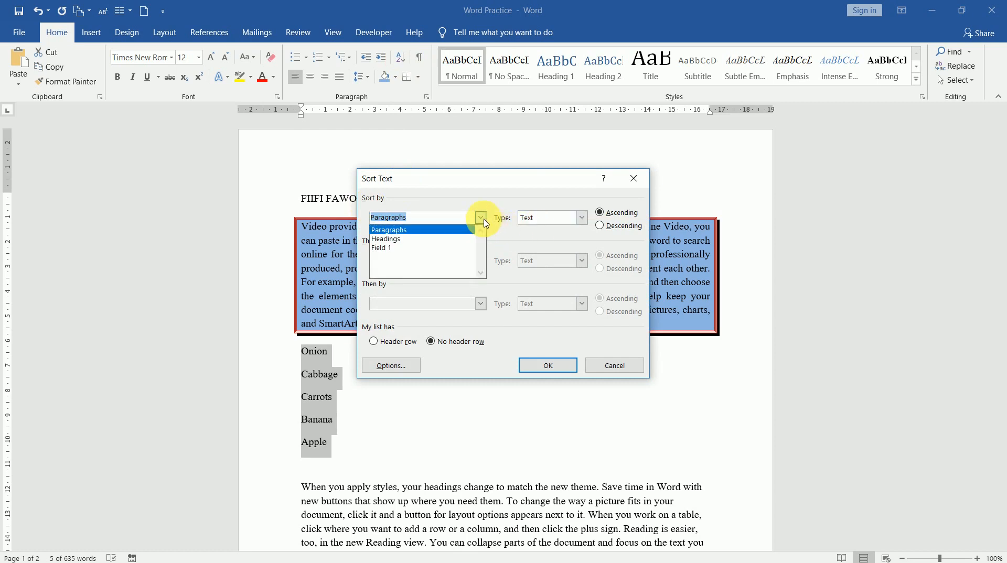
{"action": "left_click", "coordinate": [484, 220]}
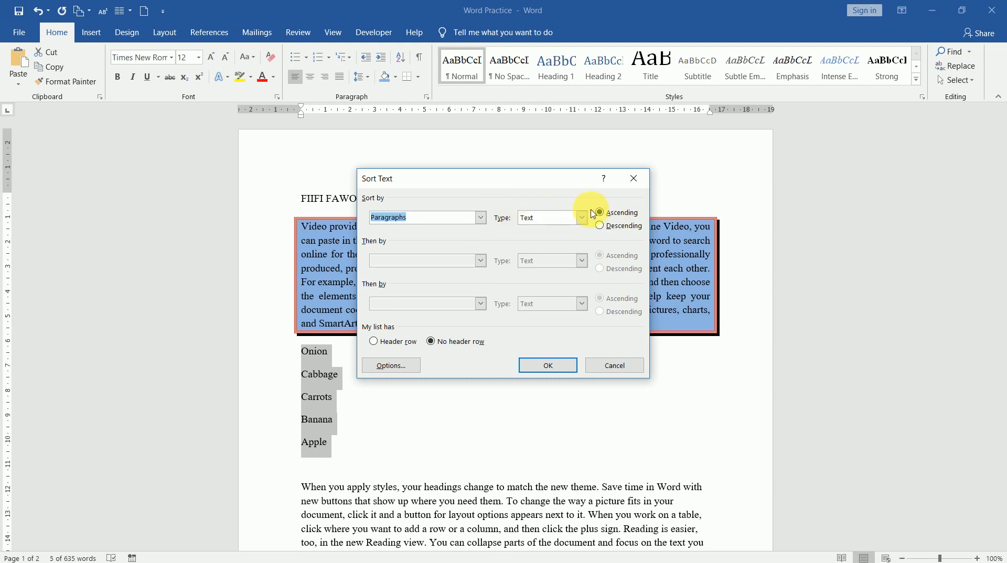
{"action": "left_click", "coordinate": [563, 367]}
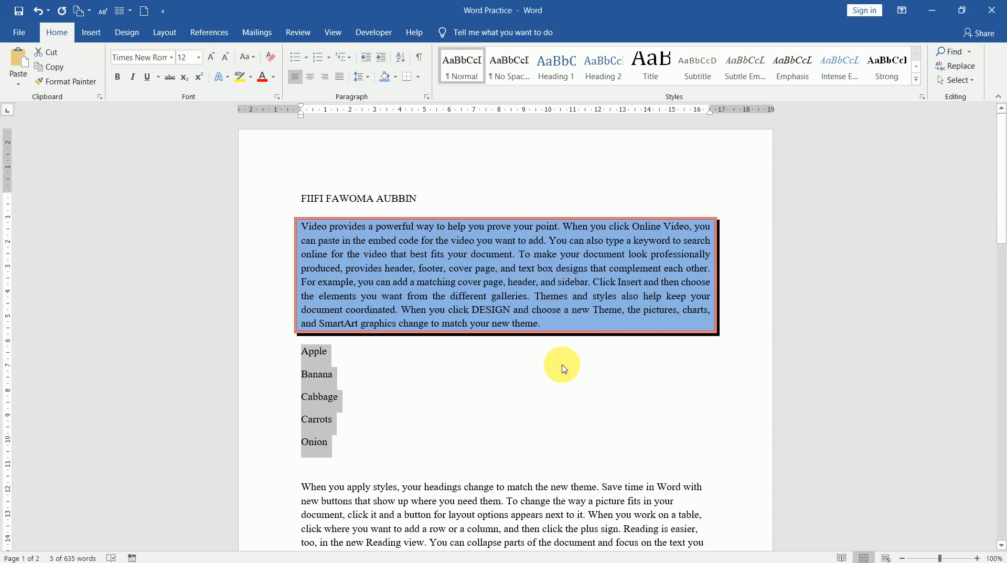
Step: Re-sort the list in descending order so it runs from Onion to Apple
{"action": "left_click", "coordinate": [402, 58]}
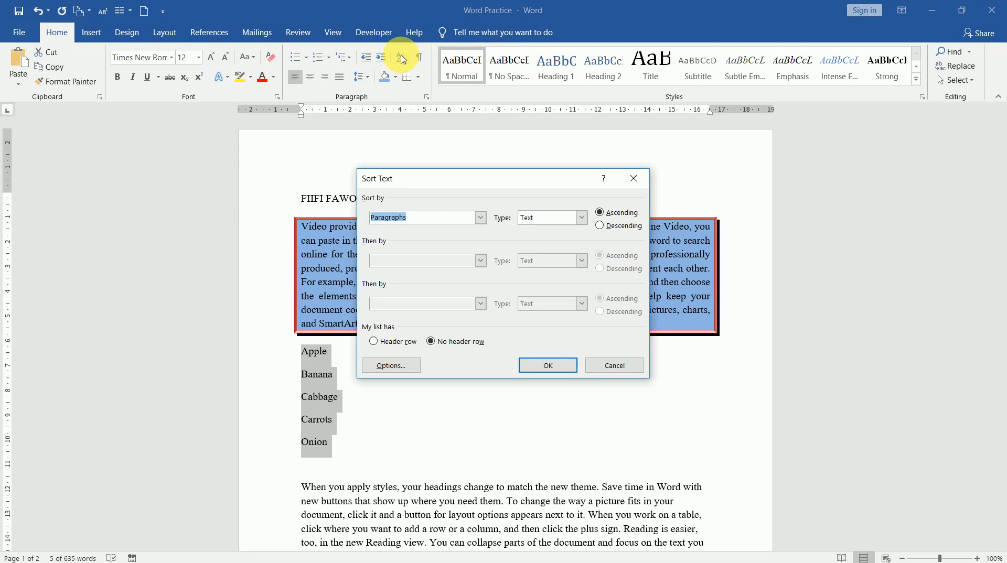
{"action": "left_click", "coordinate": [603, 226]}
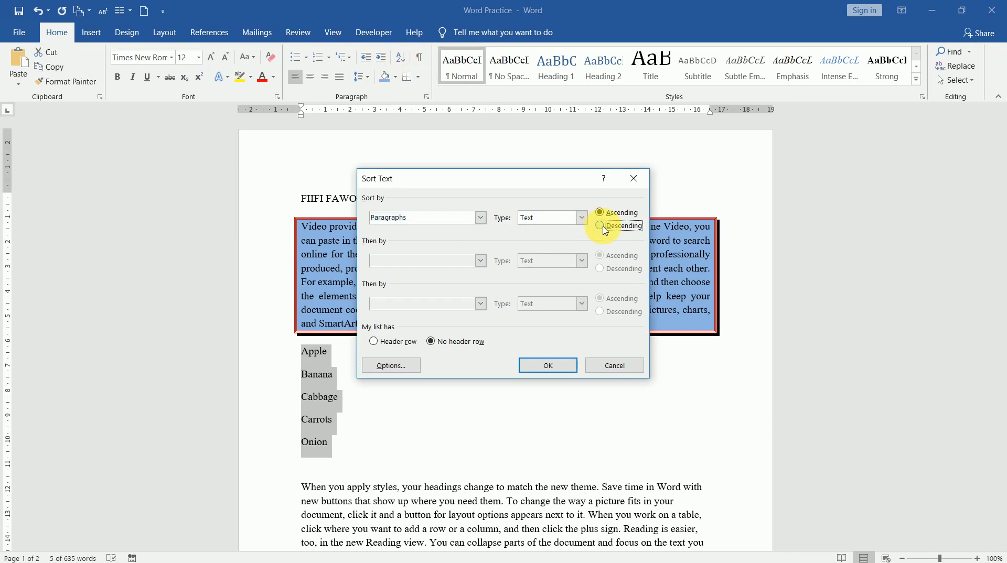
{"action": "left_click", "coordinate": [560, 369]}
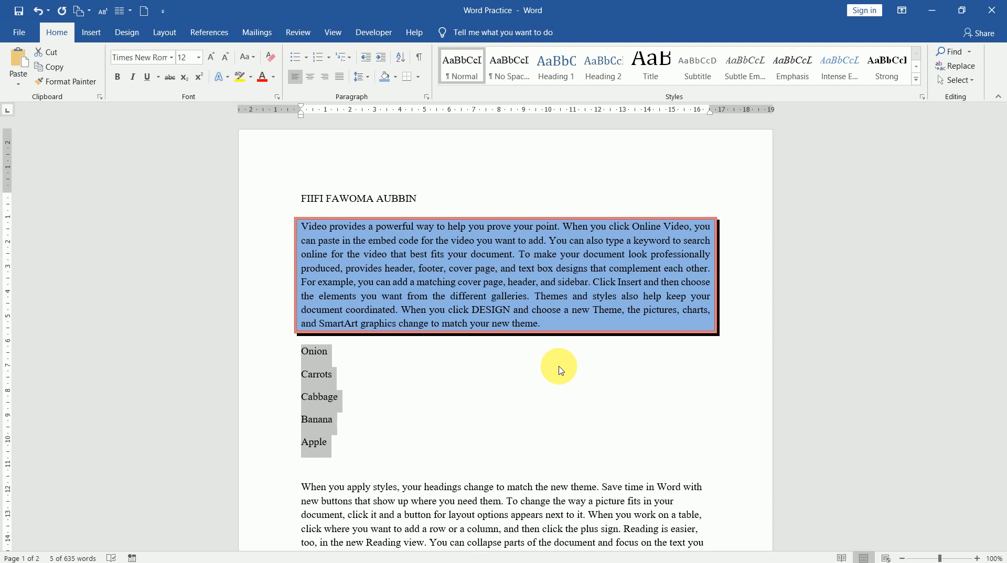
{"action": "left_click", "coordinate": [343, 352]}
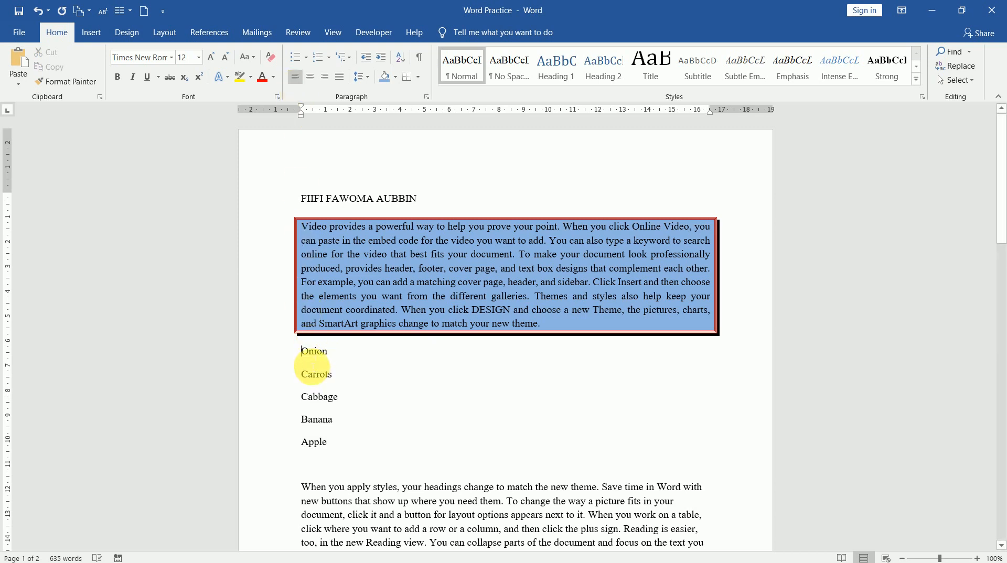
{"action": "left_click", "coordinate": [380, 61]}
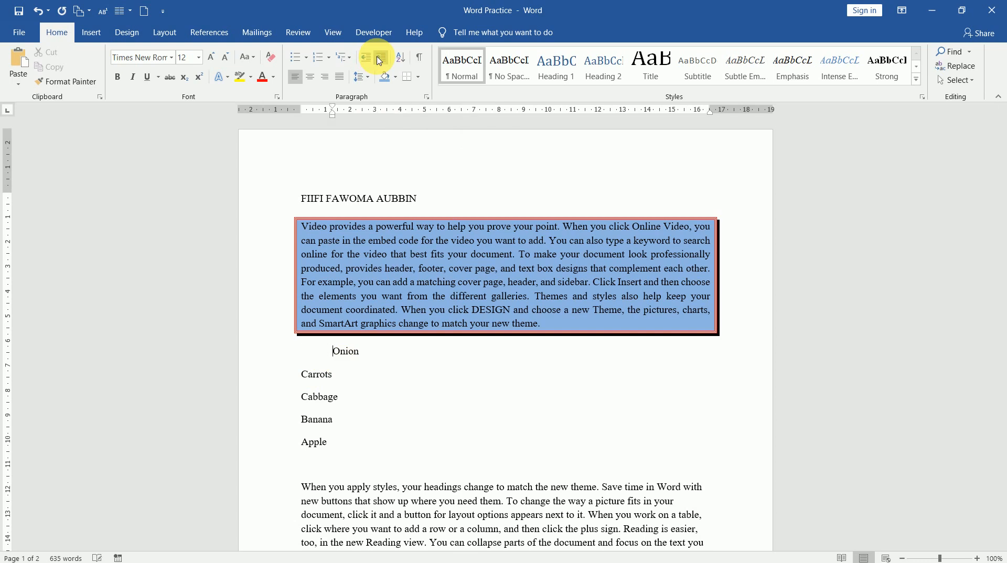
{"action": "left_click", "coordinate": [379, 61]}
{"action": "left_click", "coordinate": [380, 61]}
{"action": "left_click", "coordinate": [380, 61]}
{"action": "left_click", "coordinate": [366, 61]}
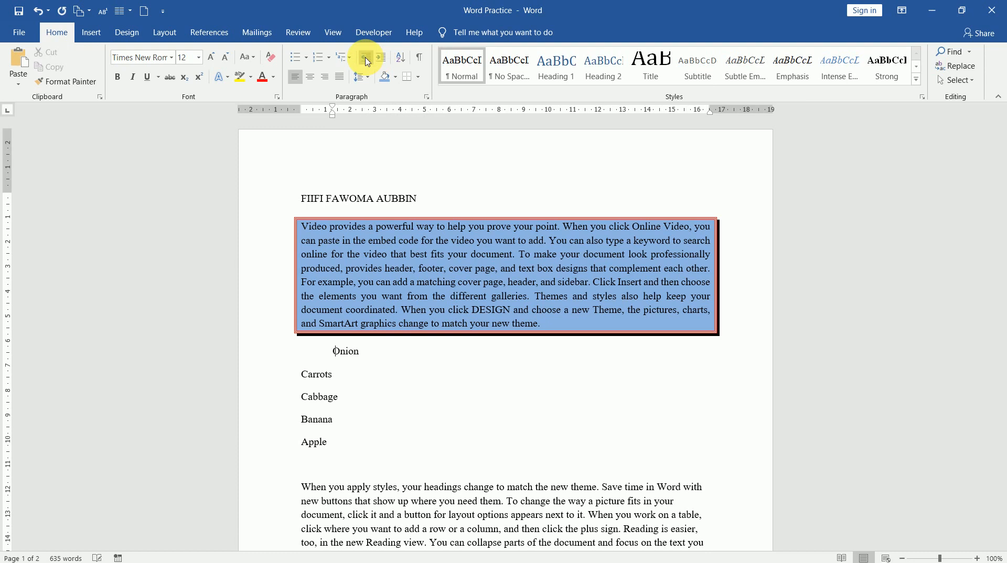
{"action": "left_click", "coordinate": [366, 61]}
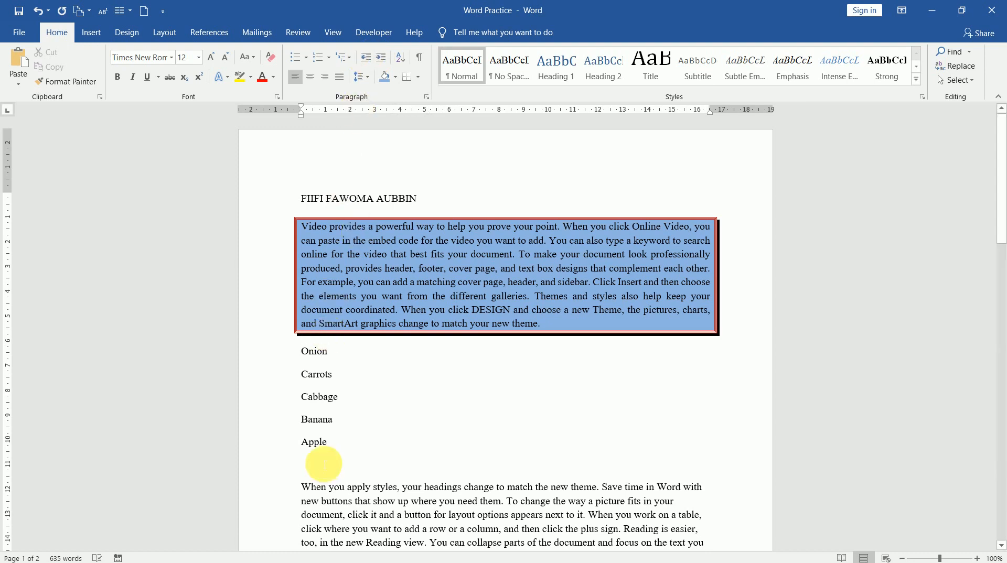
Step: Bullet the Onion-to-Apple list and open the Bullet Library dropdown
{"action": "left_click_drag", "start_coordinate": [304, 360], "coordinate": [324, 443]}
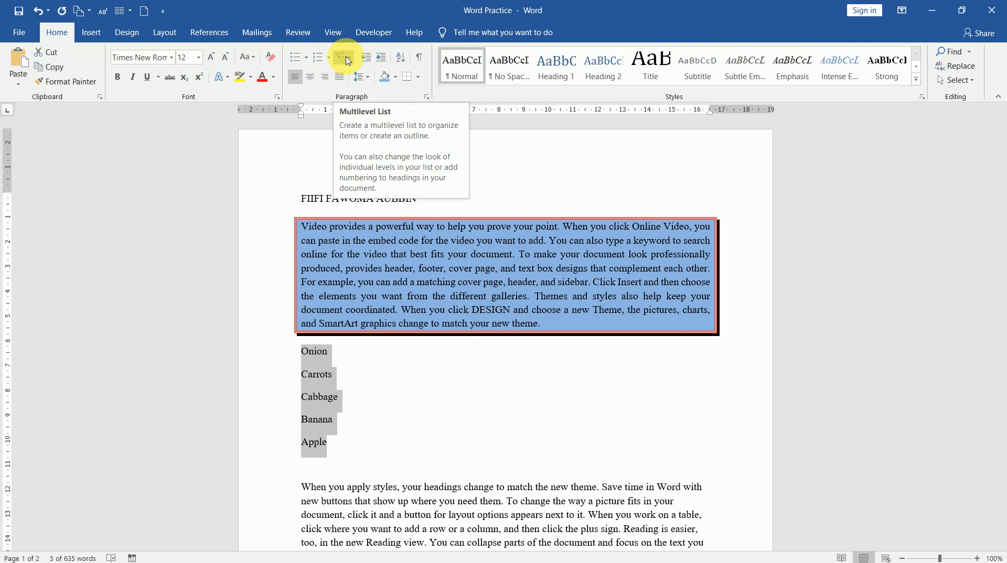
{"action": "left_click", "coordinate": [296, 60]}
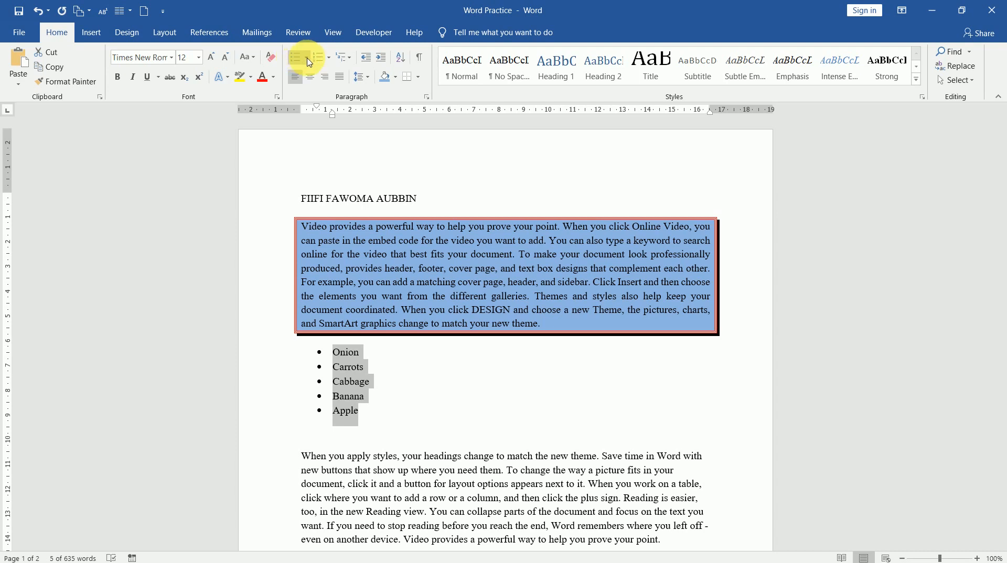
{"action": "left_click", "coordinate": [307, 57]}
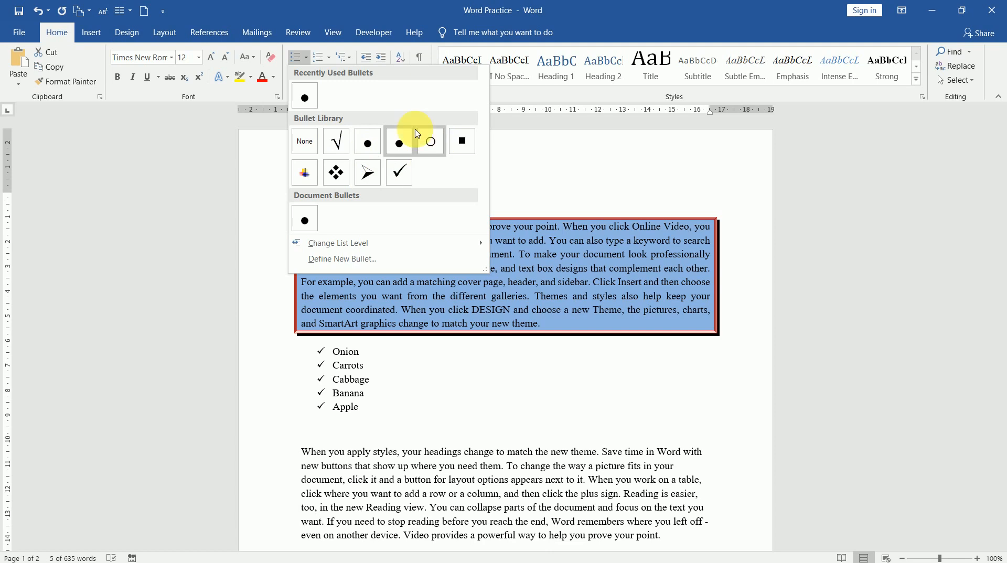
Step: Open Define New Bullet and browse the Symbol dialog, cancelling without a choice
{"action": "left_click", "coordinate": [356, 259]}
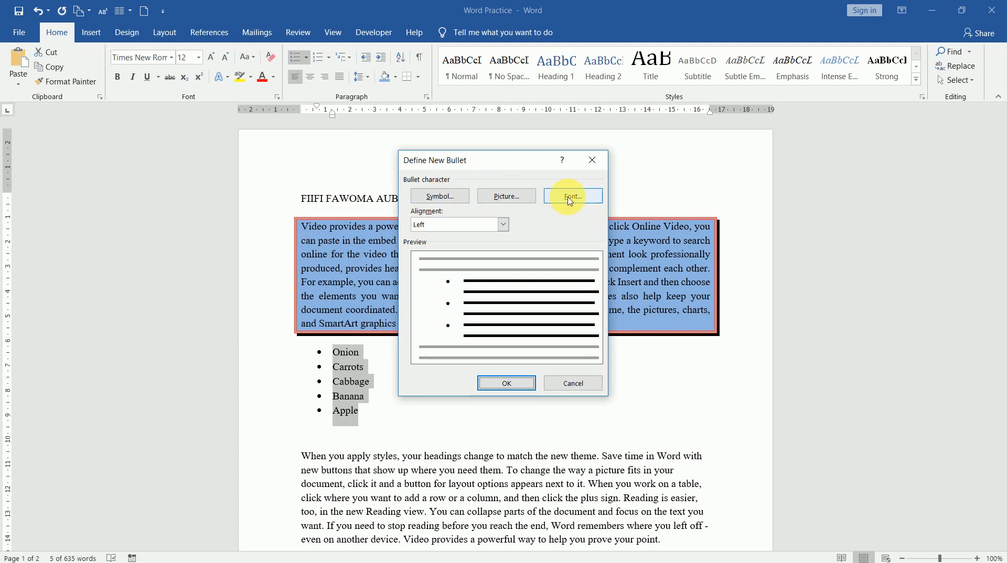
{"action": "left_click", "coordinate": [449, 204]}
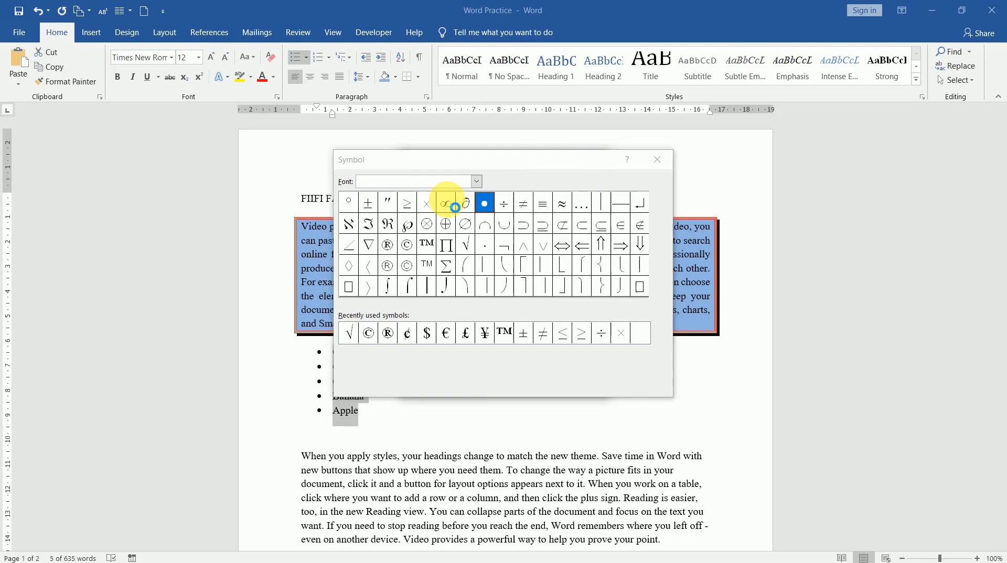
{"action": "left_click_drag", "start_coordinate": [513, 162], "coordinate": [649, 151]}
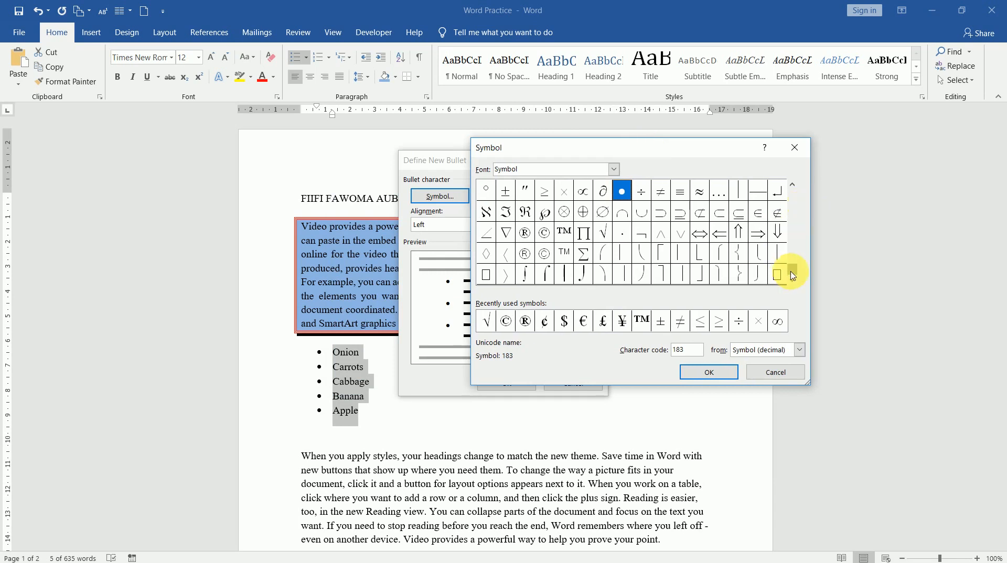
{"action": "left_click_drag", "start_coordinate": [792, 270], "coordinate": [789, 210]}
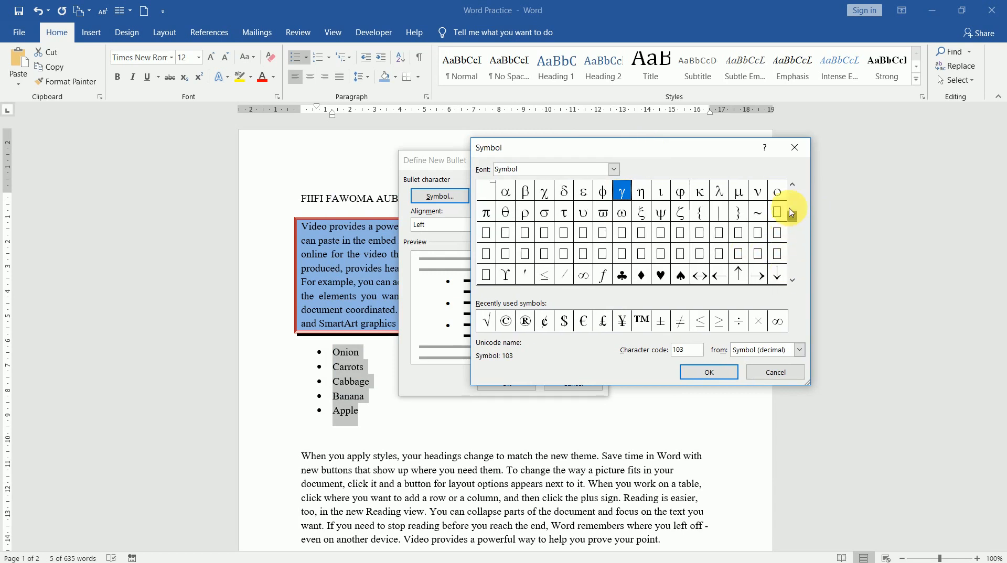
{"action": "left_click", "coordinate": [775, 373]}
Step: Browse picture bullets offline, then close Define New Bullet without changes
{"action": "left_click", "coordinate": [508, 201]}
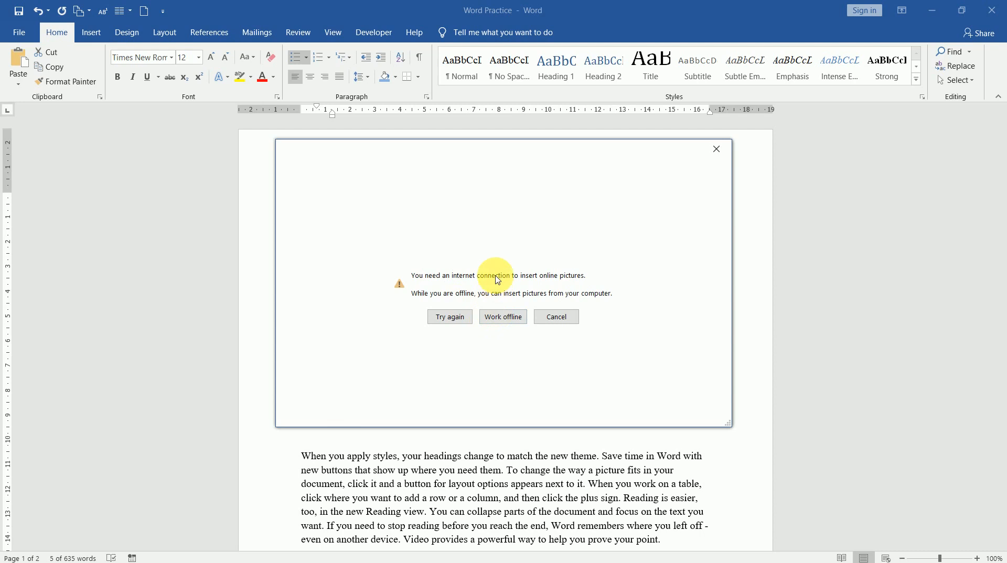
{"action": "left_click", "coordinate": [504, 317]}
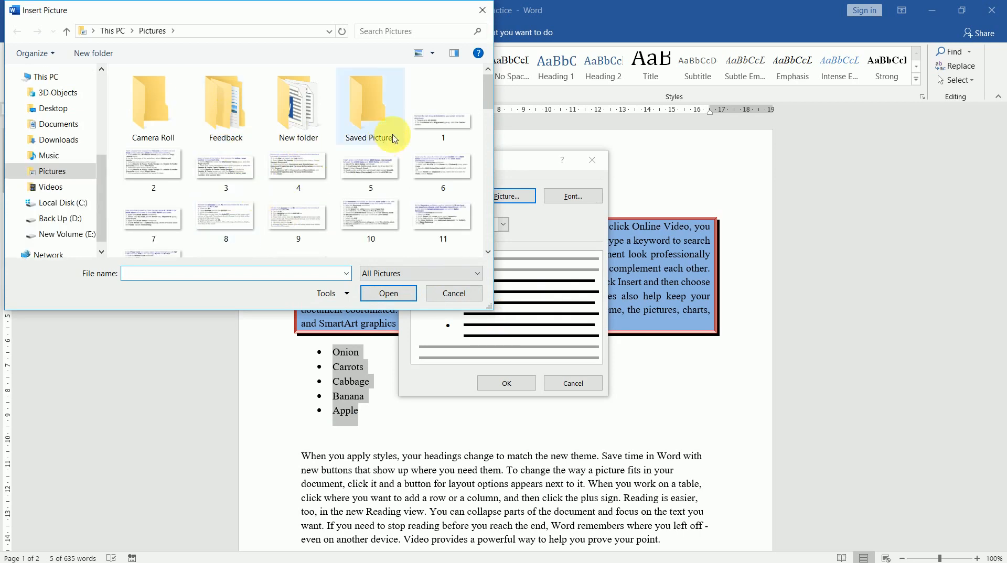
{"action": "left_click", "coordinate": [482, 10]}
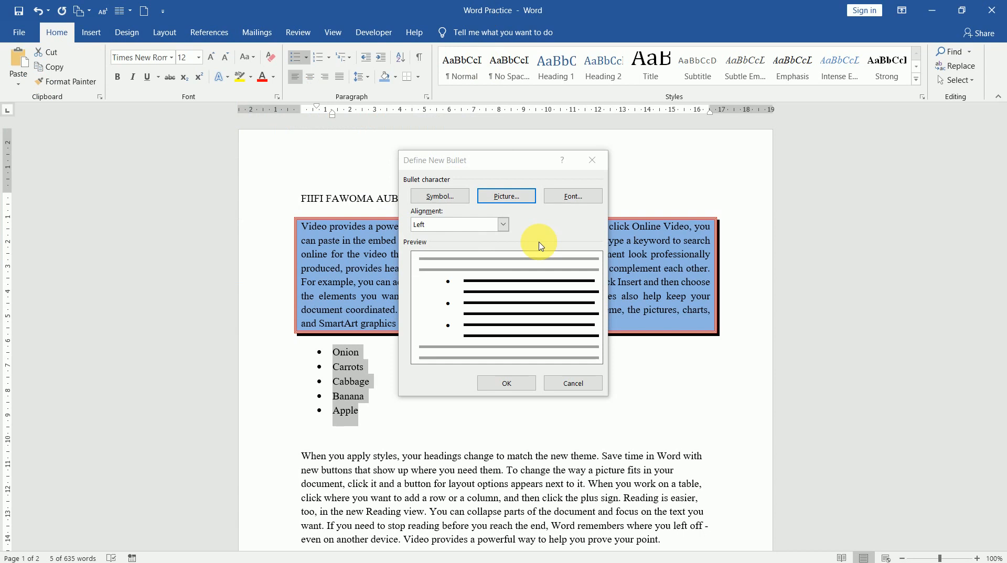
{"action": "left_click", "coordinate": [592, 160]}
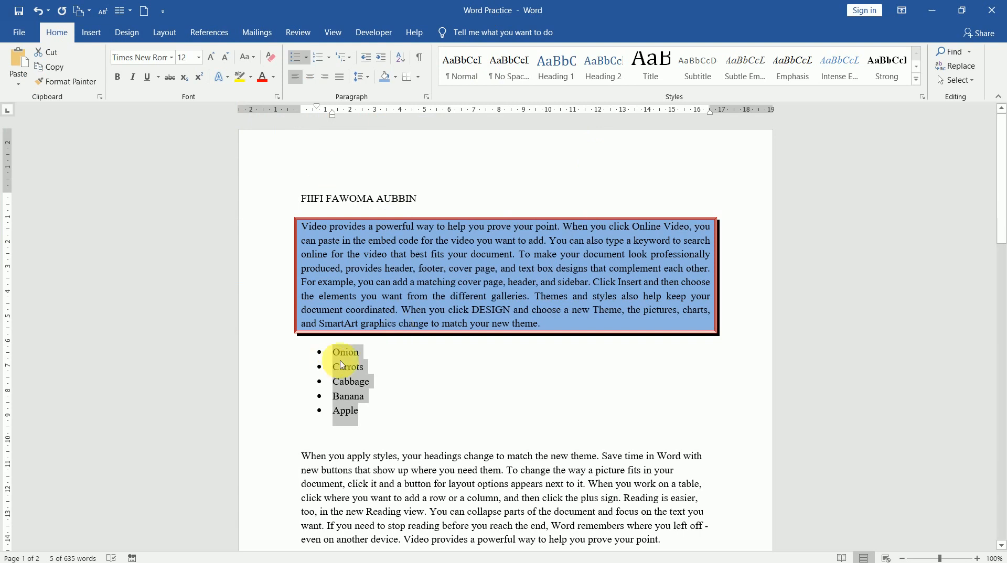
Step: Number the list with 1. to 5. format and insert an empty item after Onion
{"action": "left_click", "coordinate": [329, 58]}
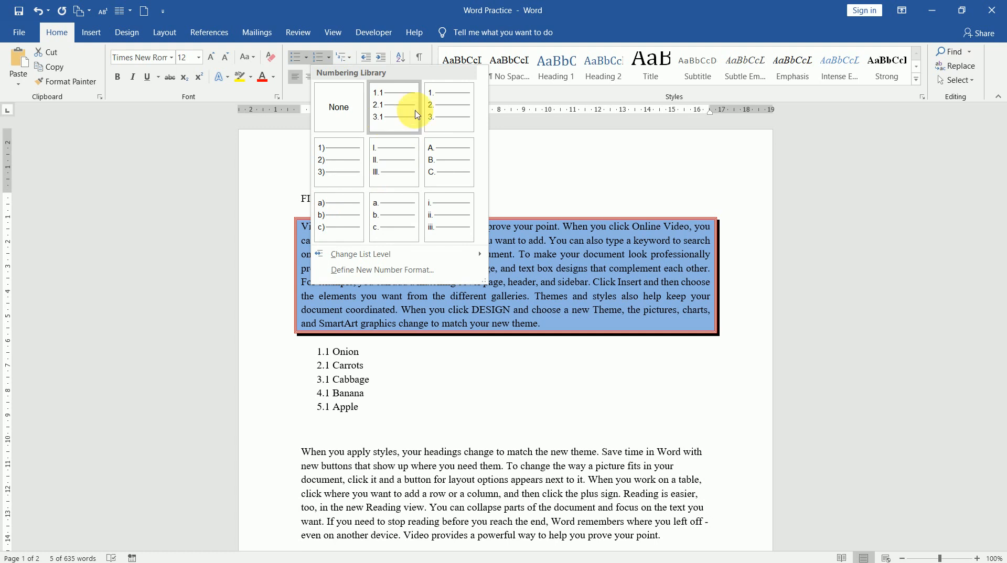
{"action": "left_click", "coordinate": [439, 106]}
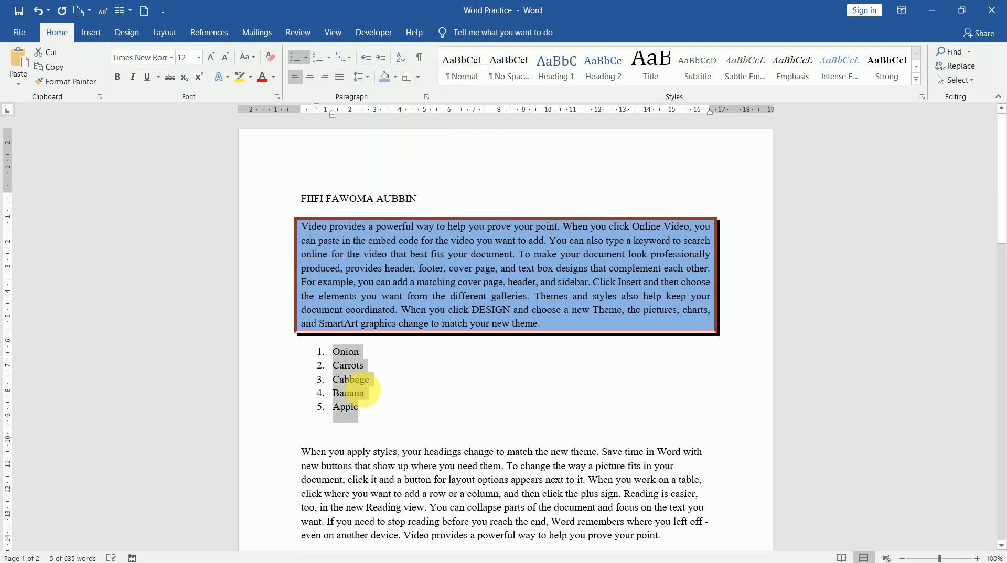
{"action": "left_click", "coordinate": [361, 356]}
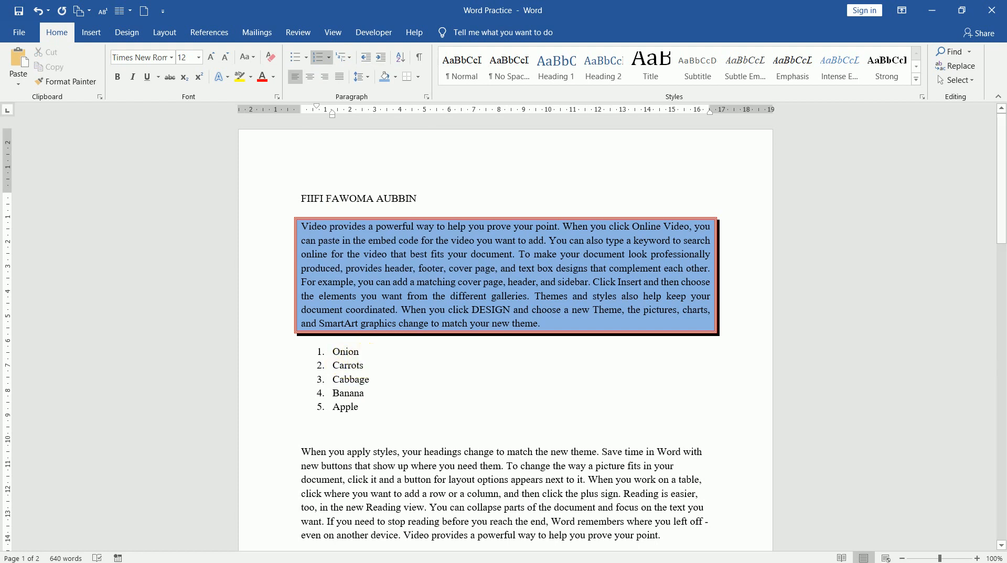
{"action": "key", "text": "Return"}
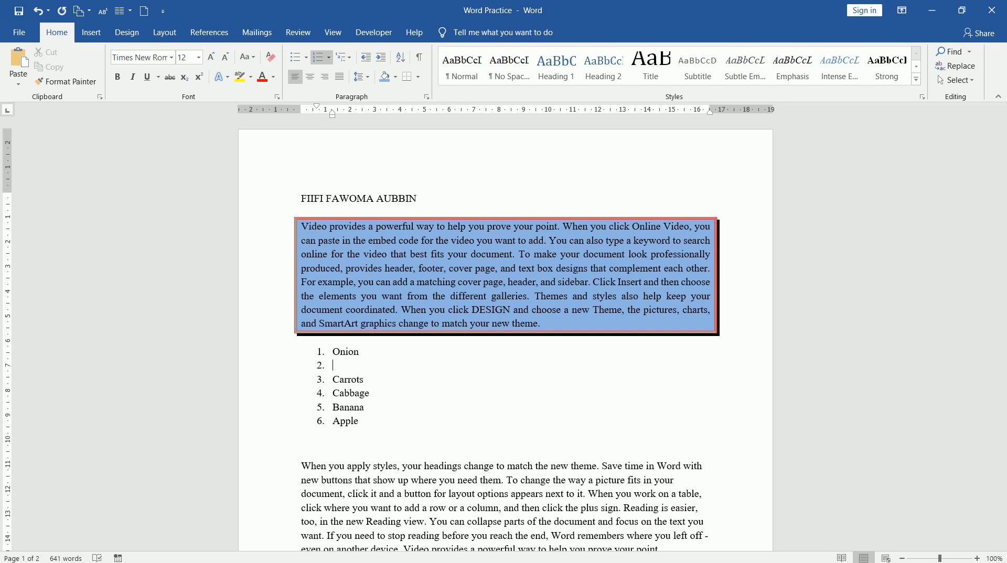
Step: Demote the new item under Onion and type Cassava, correcting its spelling from the suggestions
{"action": "key", "text": "Tab"}
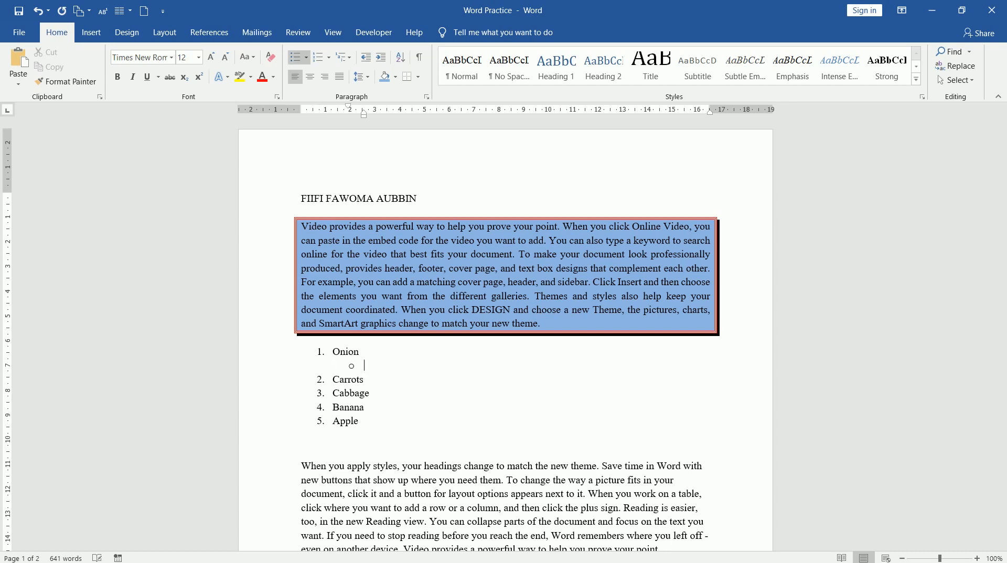
{"action": "type", "text": "kdfjkdjfkj"}
{"action": "key", "text": "BackSpace"}
{"action": "key", "text": "BackSpace"}
{"action": "key", "text": "BackSpace"}
{"action": "key", "text": "BackSpace"}
{"action": "key", "text": "BackSpace"}
{"action": "key", "text": "BackSpace"}
{"action": "key", "text": "BackSpace"}
{"action": "key", "text": "BackSpace"}
{"action": "key", "text": "BackSpace"}
{"action": "key", "text": "BackSpace"}
{"action": "type", "text": "Cass"}
{"action": "key", "text": "BackSpace"}
{"action": "type", "text": "ava"}
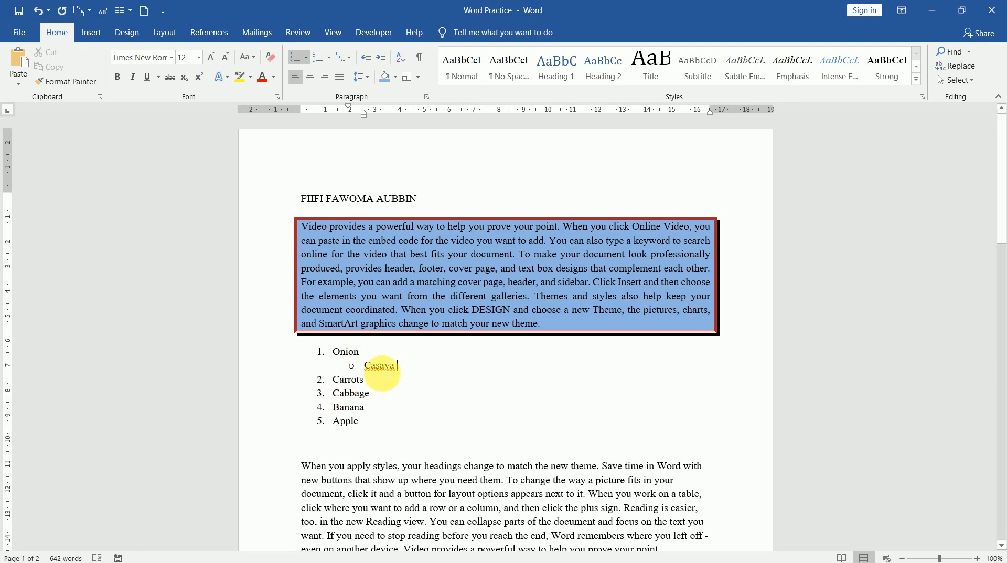
{"action": "right_click", "coordinate": [383, 372]}
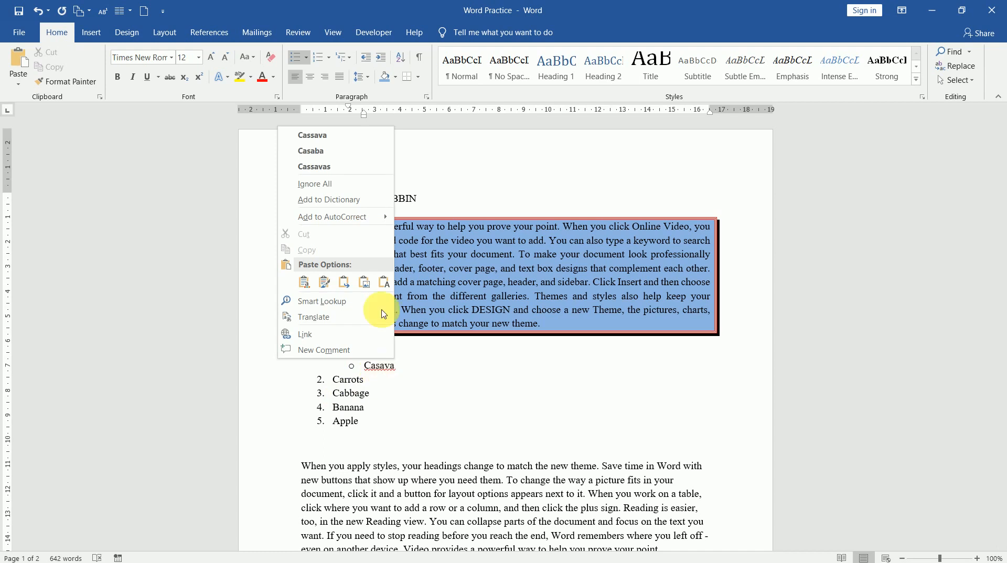
{"action": "left_click", "coordinate": [332, 139]}
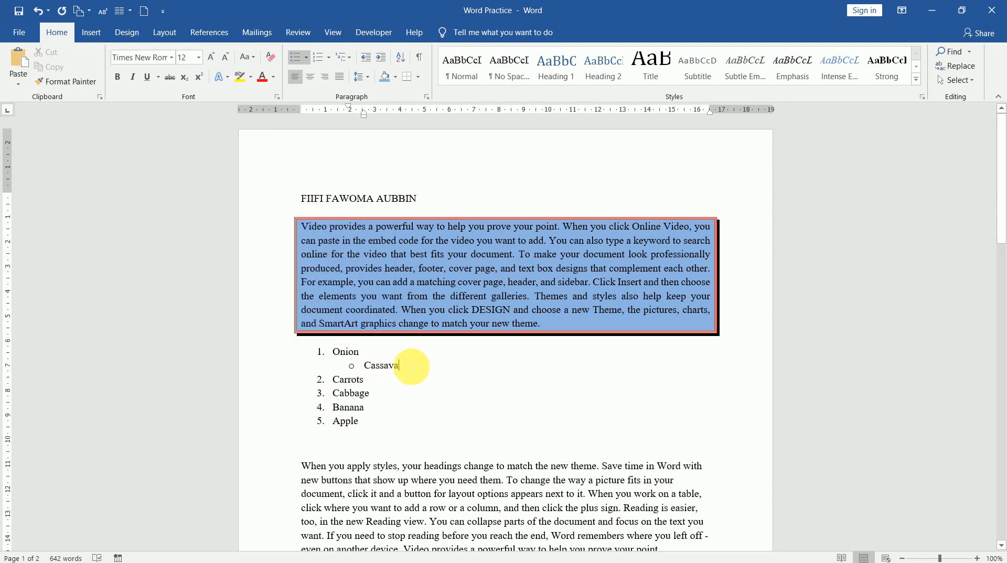
Step: Add Yam one level deeper beneath Cassava, then click into the shaded paragraph
{"action": "key", "text": "Return"}
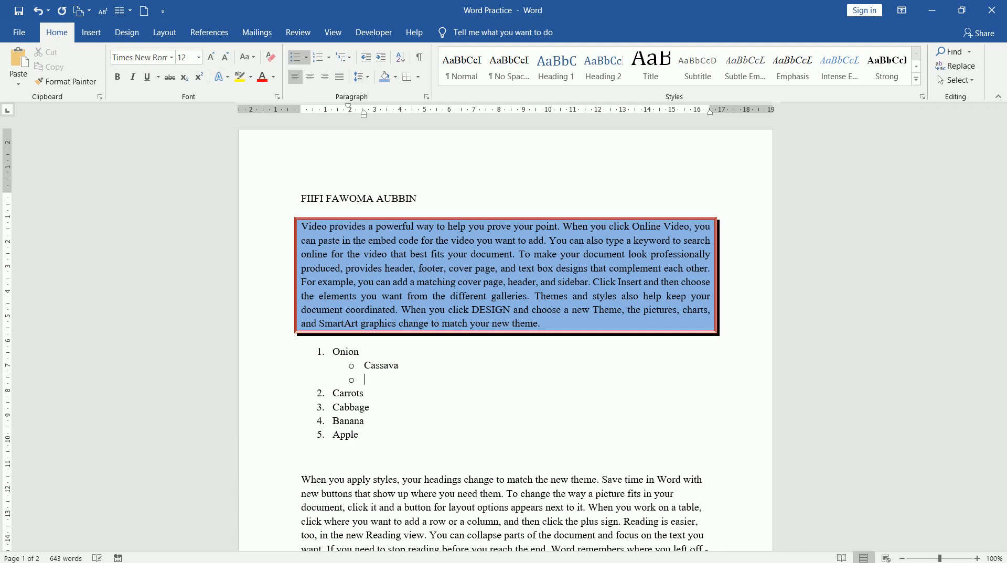
{"action": "key", "text": "Tab"}
{"action": "type", "text": "Yam"}
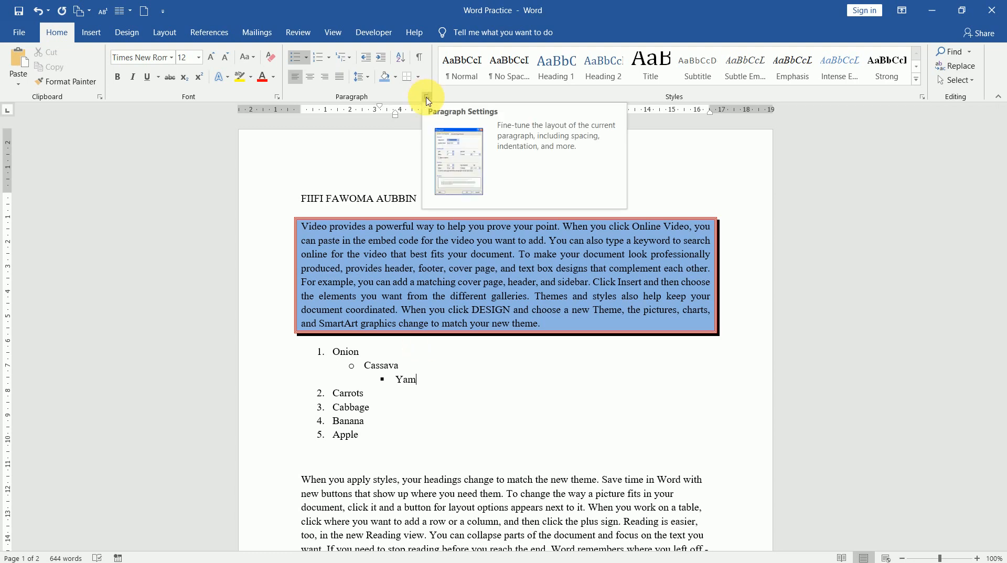
{"action": "left_click", "coordinate": [380, 325]}
{"action": "double_click", "coordinate": [408, 286]}
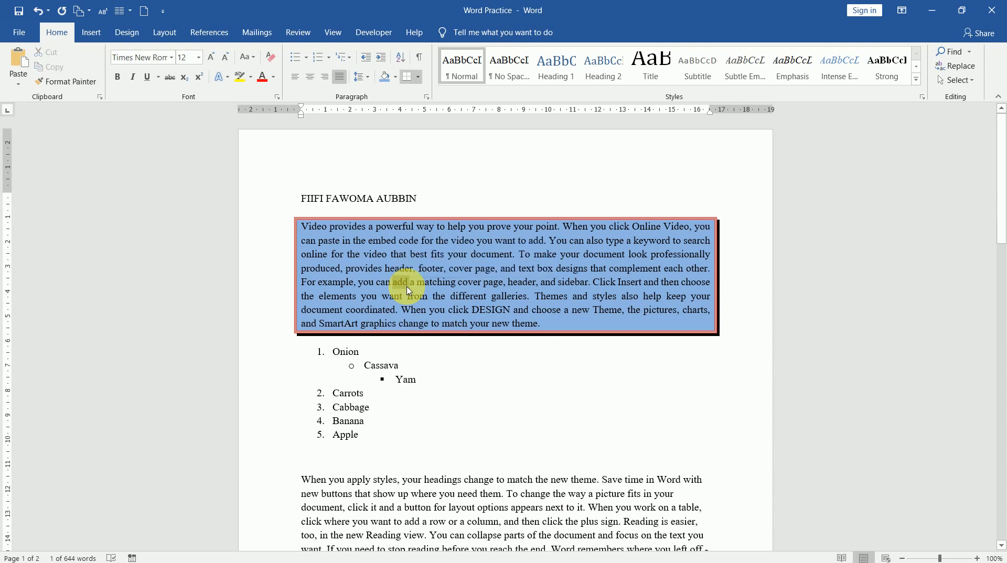
Step: Select the shaded paragraph and review its Paragraph settings, keeping Justified alignment and Body Text level
{"action": "triple_click", "coordinate": [408, 290]}
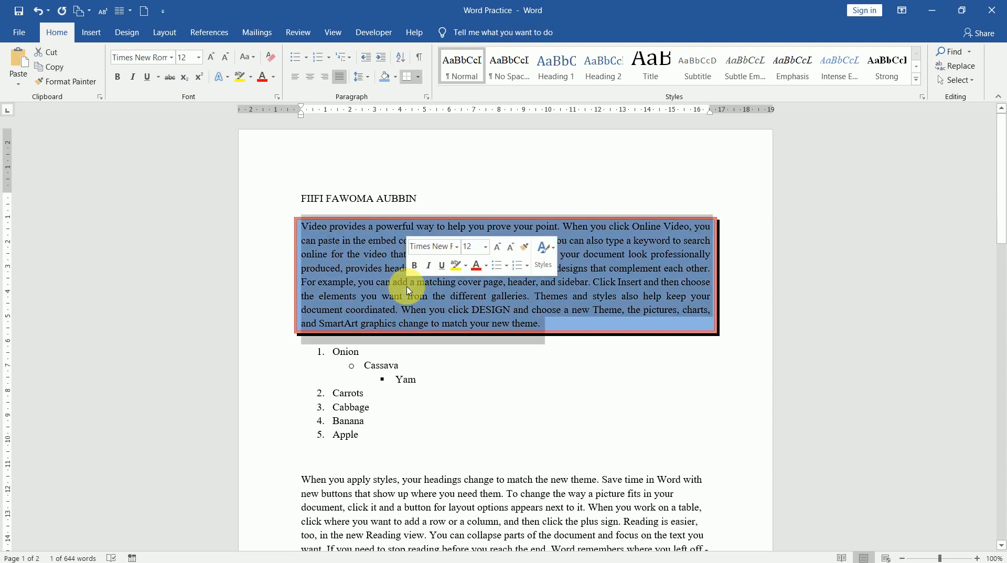
{"action": "left_click", "coordinate": [426, 96]}
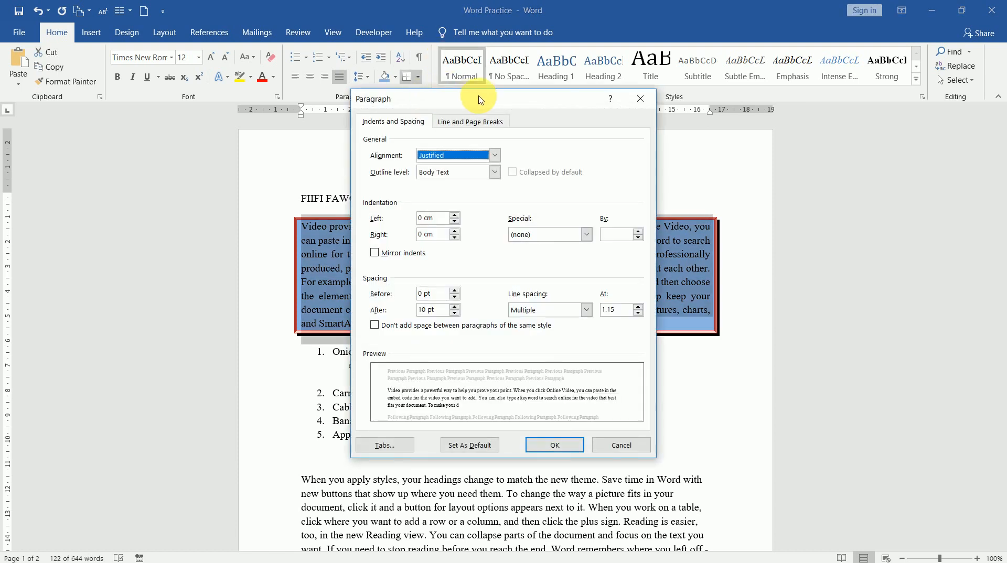
{"action": "left_click_drag", "start_coordinate": [450, 97], "coordinate": [730, 63]}
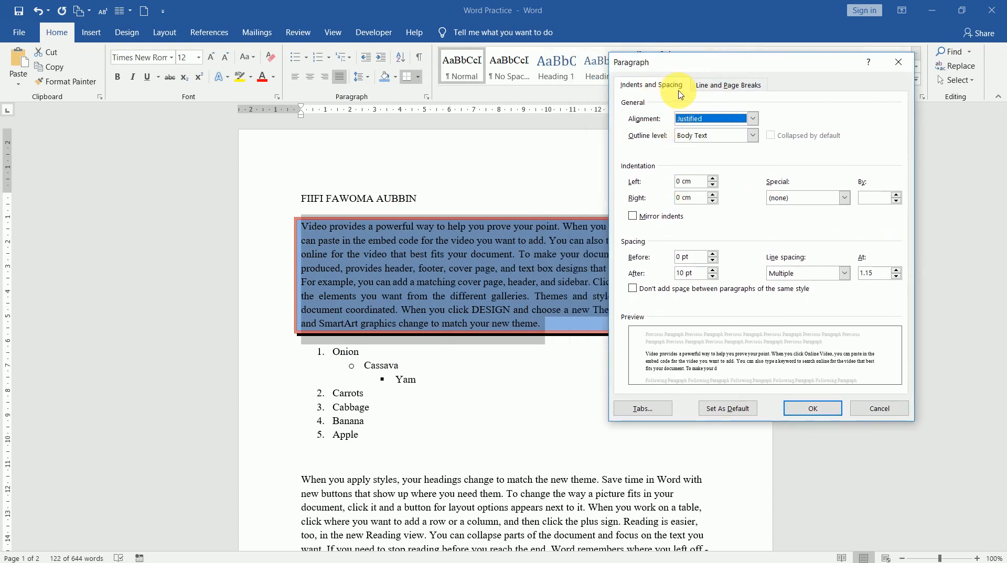
{"action": "left_click", "coordinate": [753, 120]}
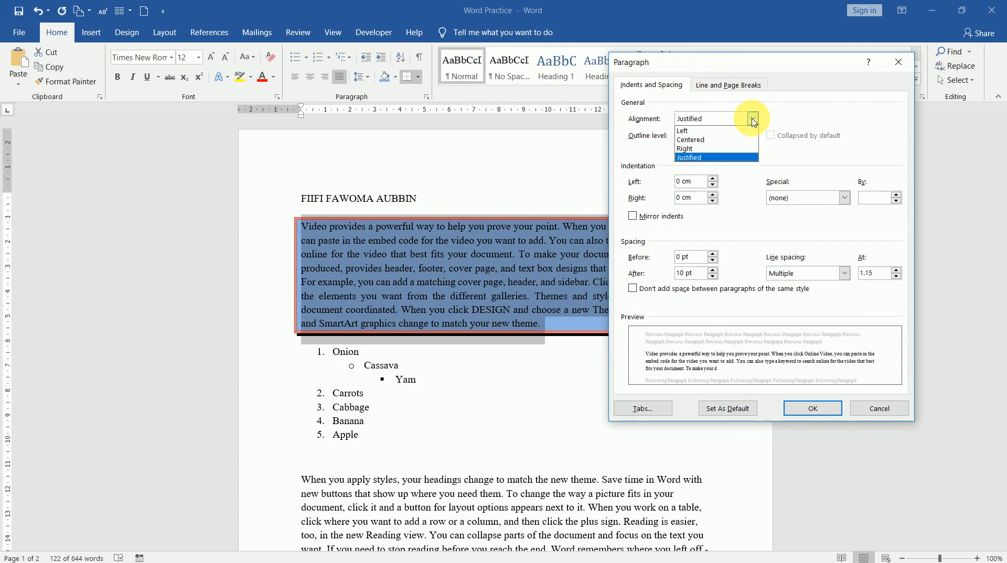
{"action": "left_click", "coordinate": [752, 120]}
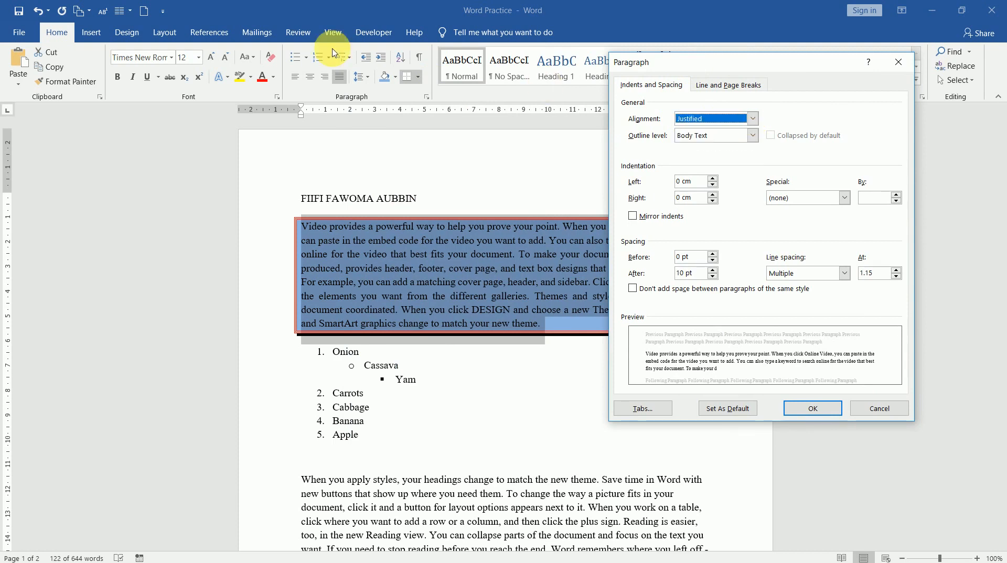
{"action": "left_click", "coordinate": [752, 136]}
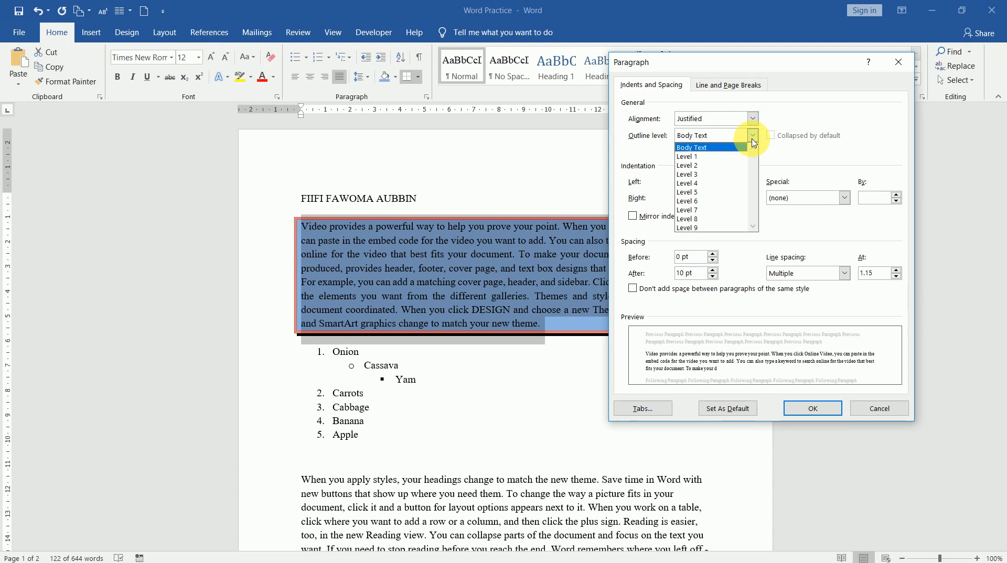
{"action": "left_click", "coordinate": [753, 138]}
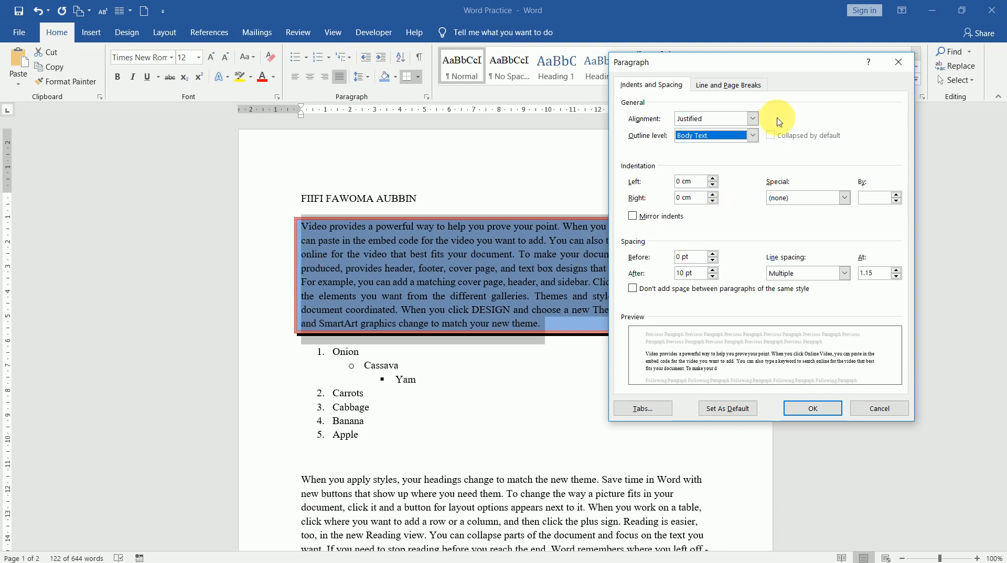
Step: Set the boxed paragraph's left and right indents to 2 cm
{"action": "left_click_drag", "start_coordinate": [793, 67], "coordinate": [609, 313]}
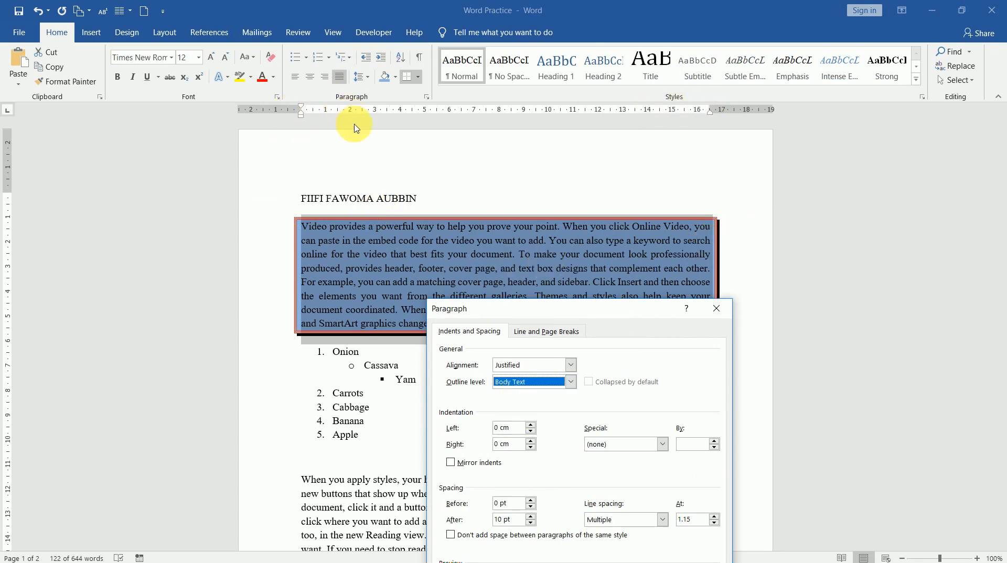
{"action": "triple_click", "coordinate": [501, 431]}
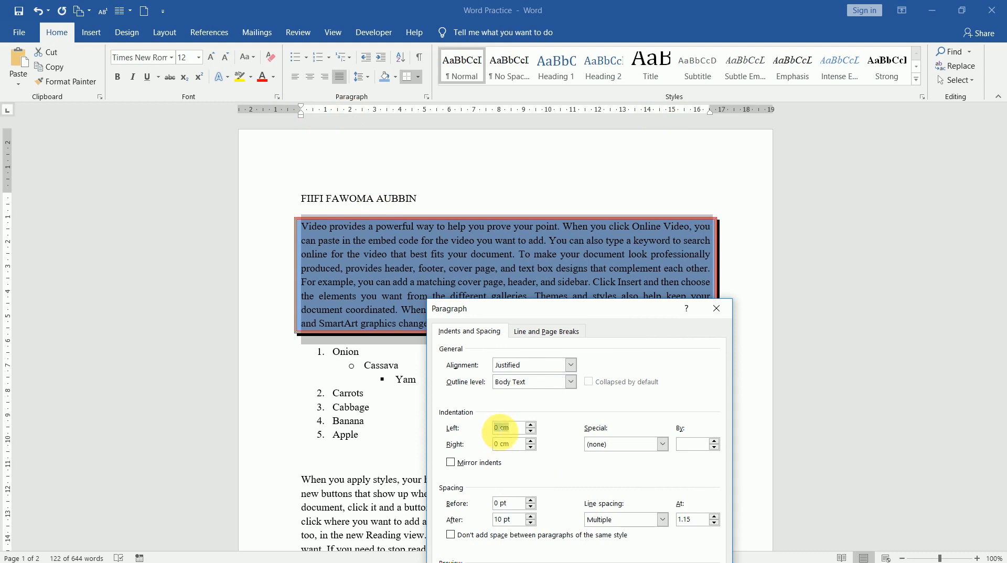
{"action": "type", "text": "2"}
{"action": "double_click", "coordinate": [498, 444]}
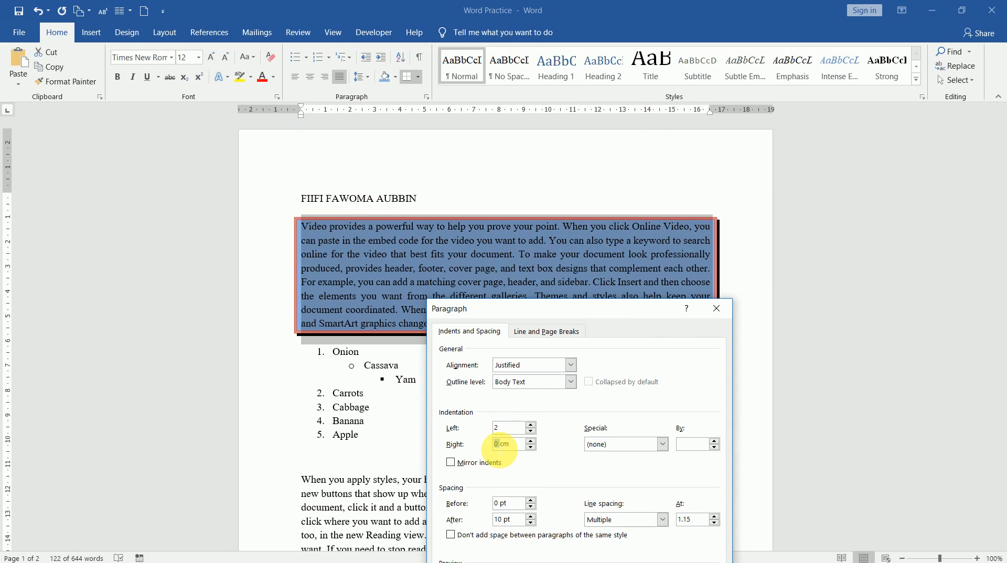
{"action": "type", "text": "2"}
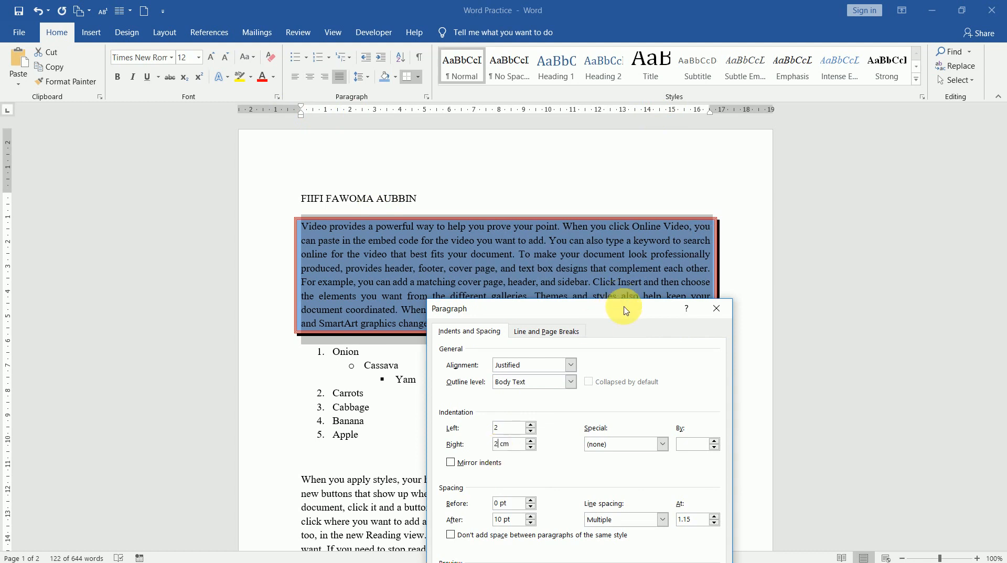
{"action": "left_click_drag", "start_coordinate": [626, 310], "coordinate": [771, 133]}
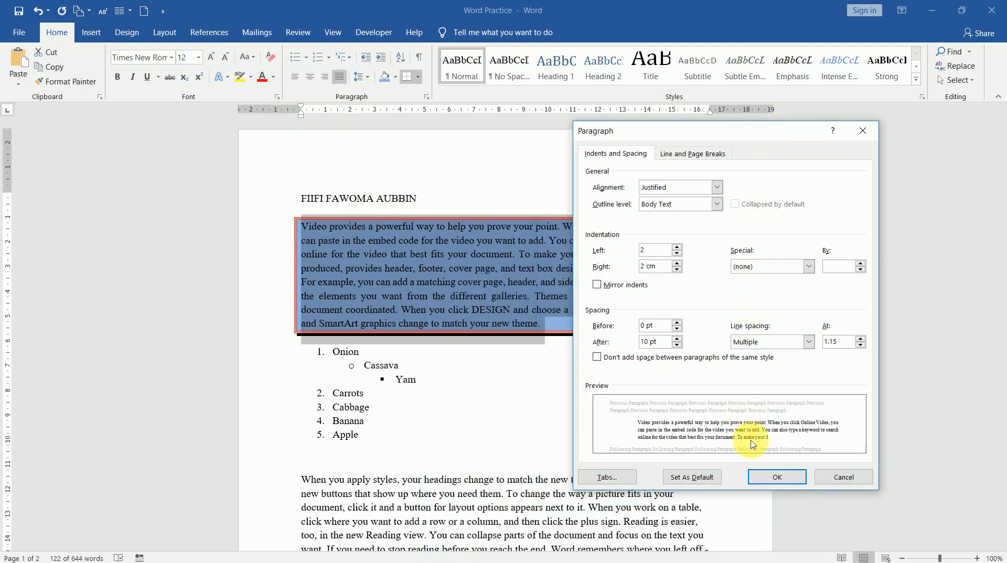
Step: Choose a Hanging special indent of 1.27 cm
{"action": "left_click", "coordinate": [809, 268]}
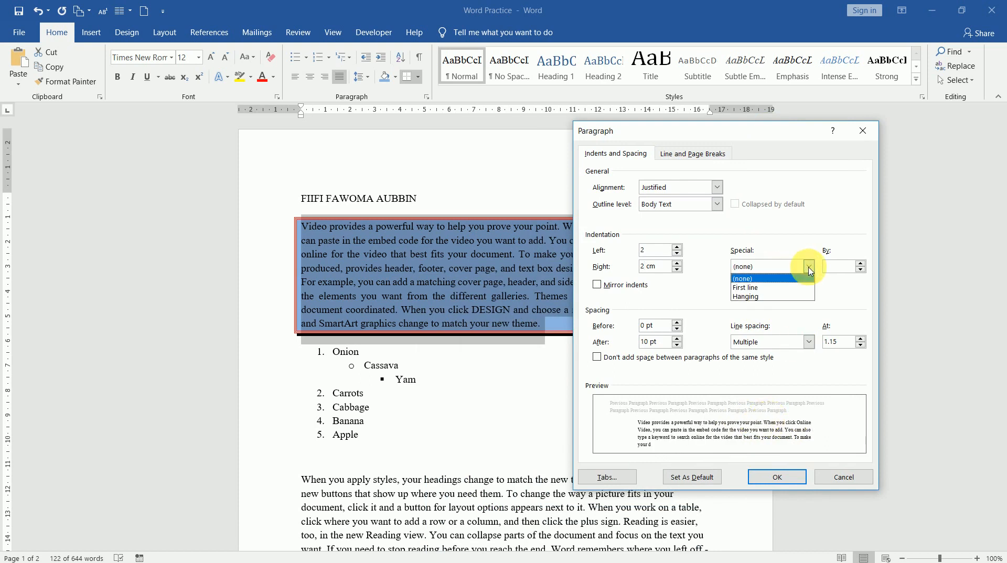
{"action": "left_click", "coordinate": [809, 268]}
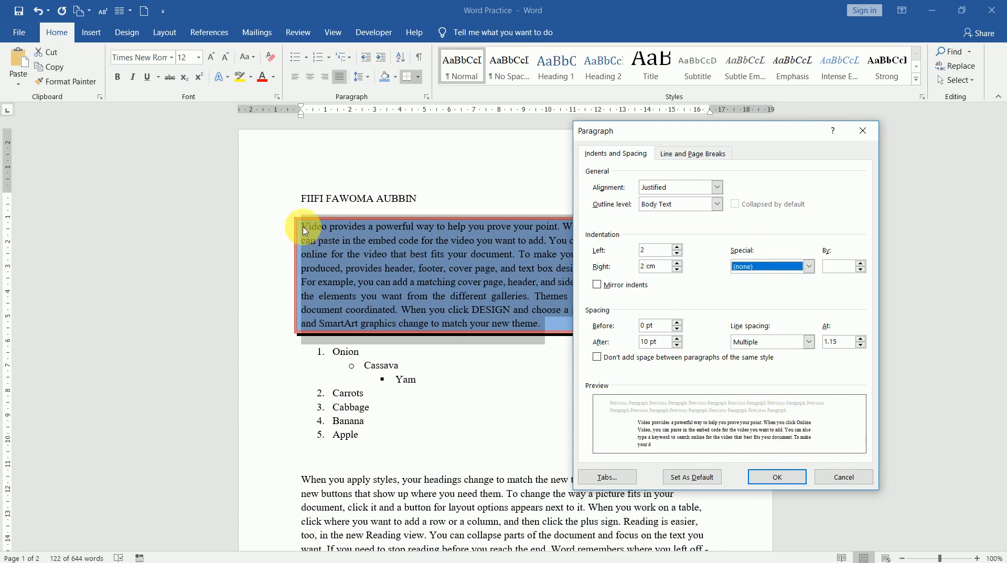
{"action": "left_click", "coordinate": [812, 270]}
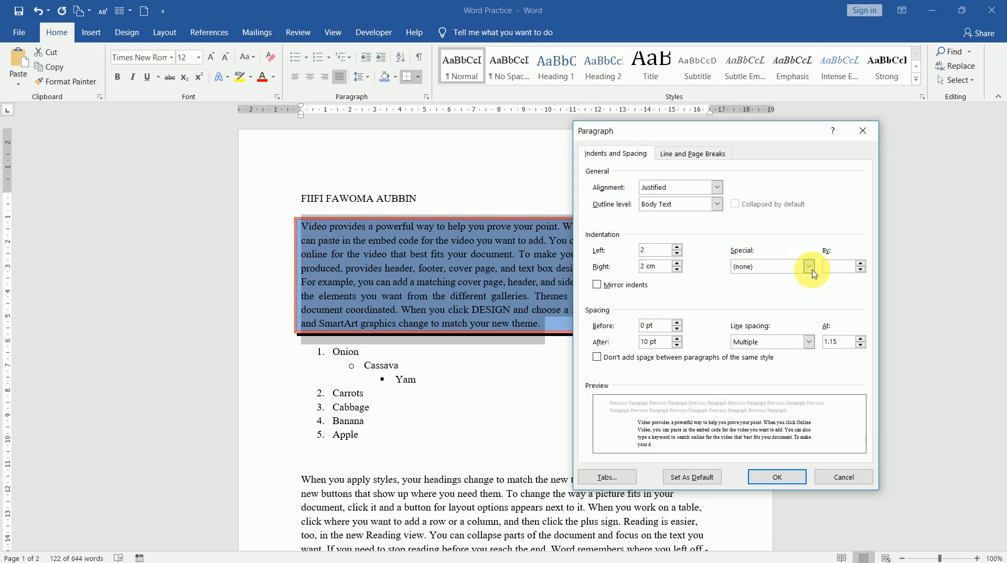
{"action": "left_click", "coordinate": [771, 297]}
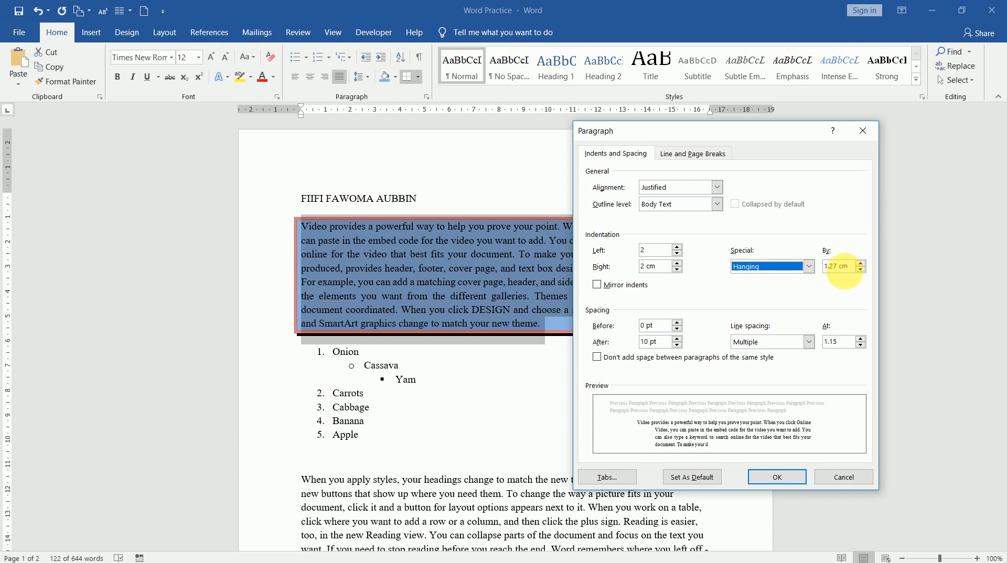
{"action": "left_click", "coordinate": [809, 266]}
{"action": "left_click", "coordinate": [811, 269]}
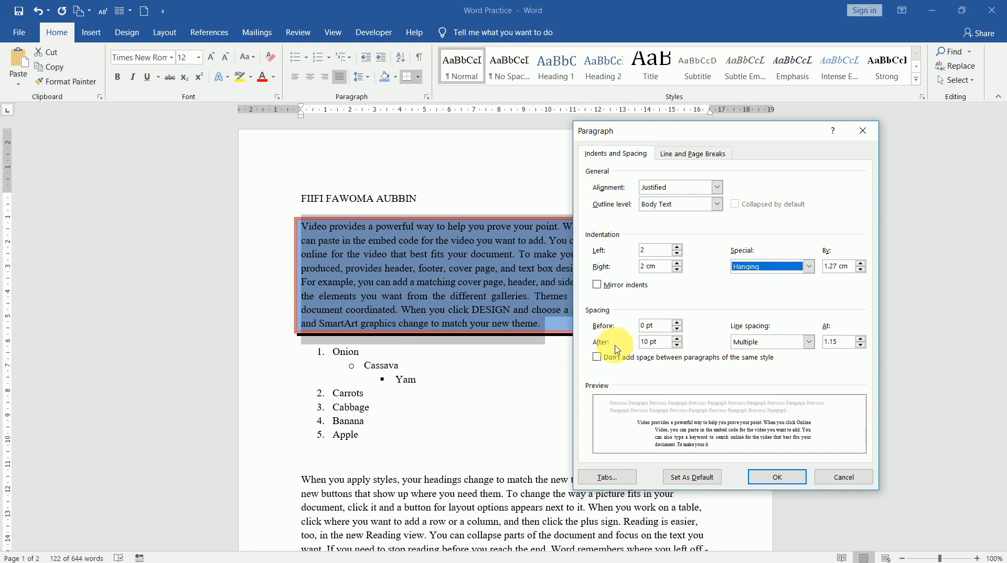
Step: Set spacing after to 0 pt and line spacing to At least 12 pt, then apply
{"action": "left_click_drag", "start_coordinate": [650, 344], "coordinate": [643, 345]}
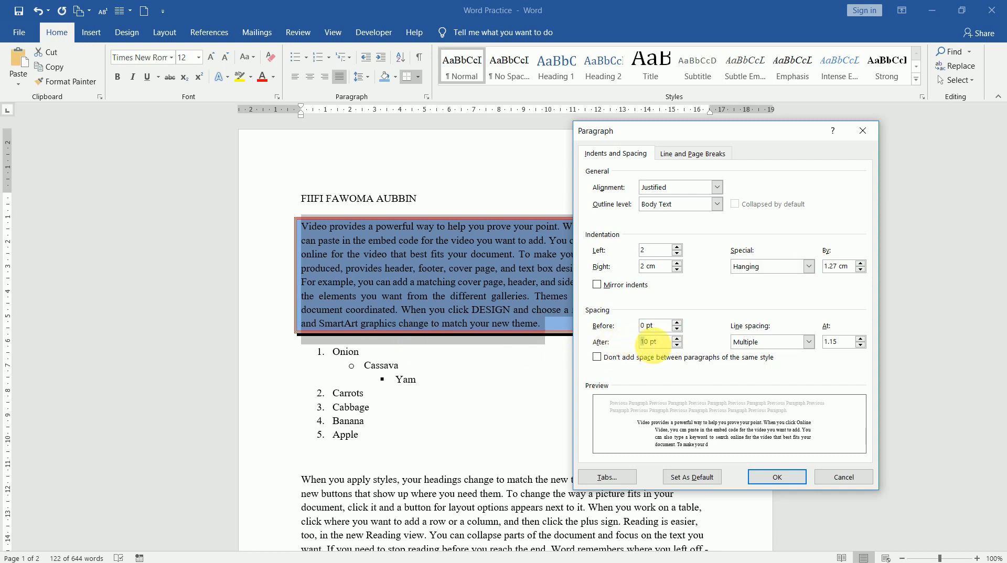
{"action": "key", "text": "BackSpace"}
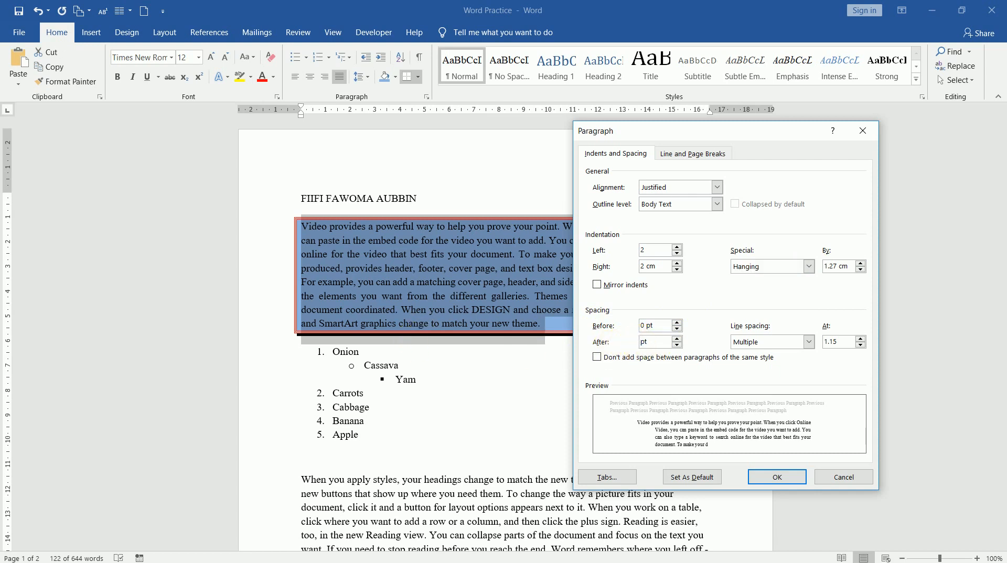
{"action": "type", "text": "0"}
{"action": "double_click", "coordinate": [650, 342]}
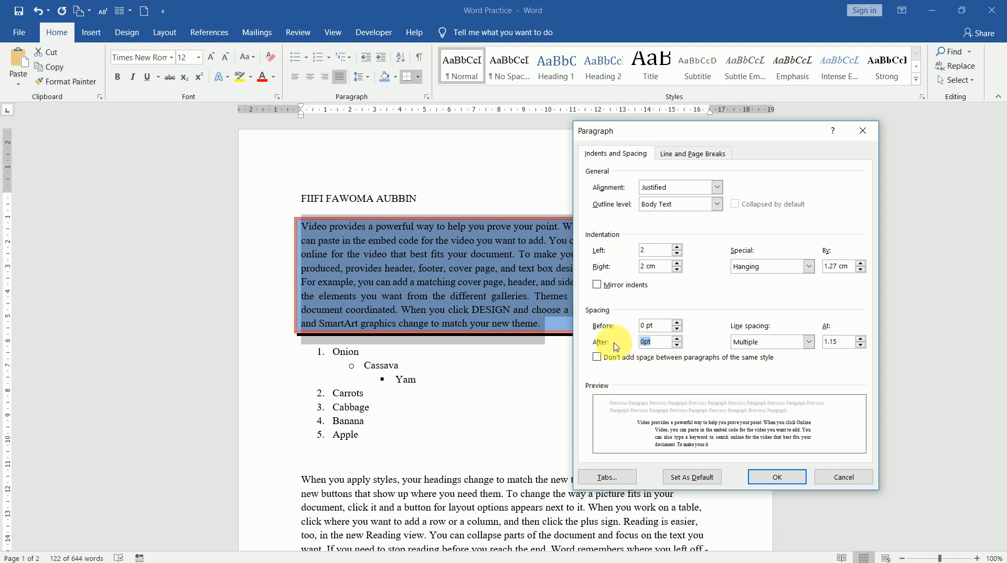
{"action": "type", "text": "0"}
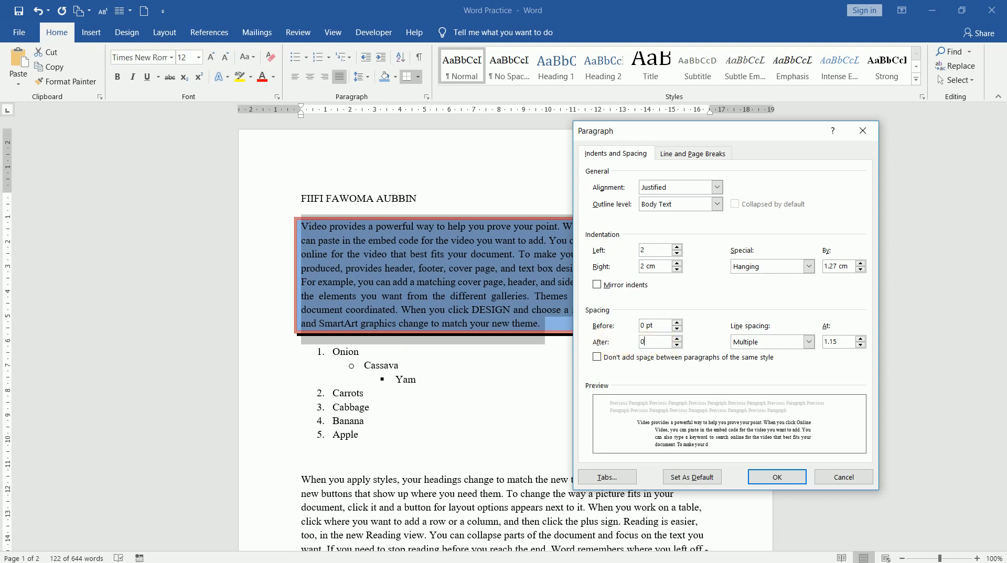
{"action": "left_click", "coordinate": [808, 342]}
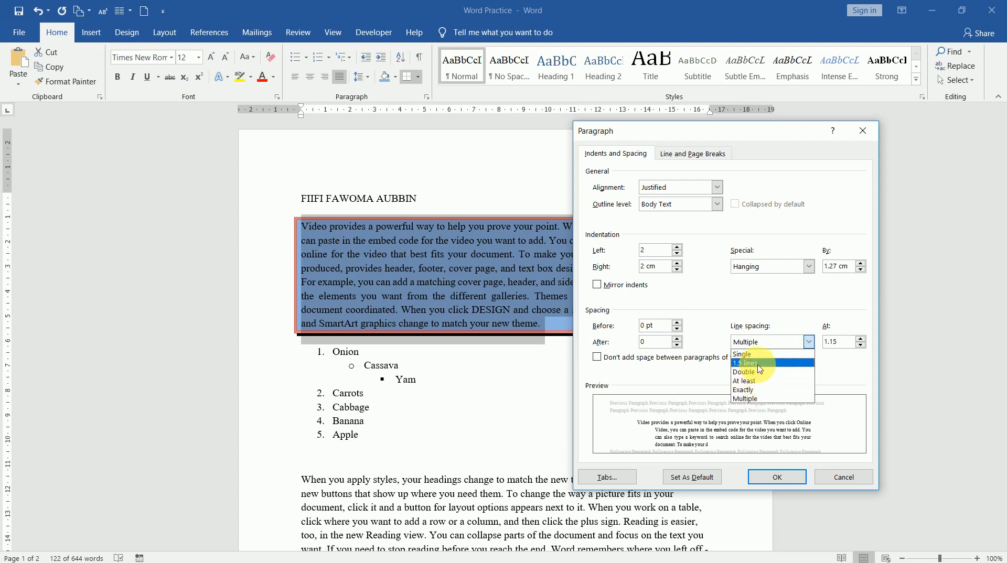
{"action": "left_click", "coordinate": [778, 346]}
{"action": "left_click", "coordinate": [810, 344]}
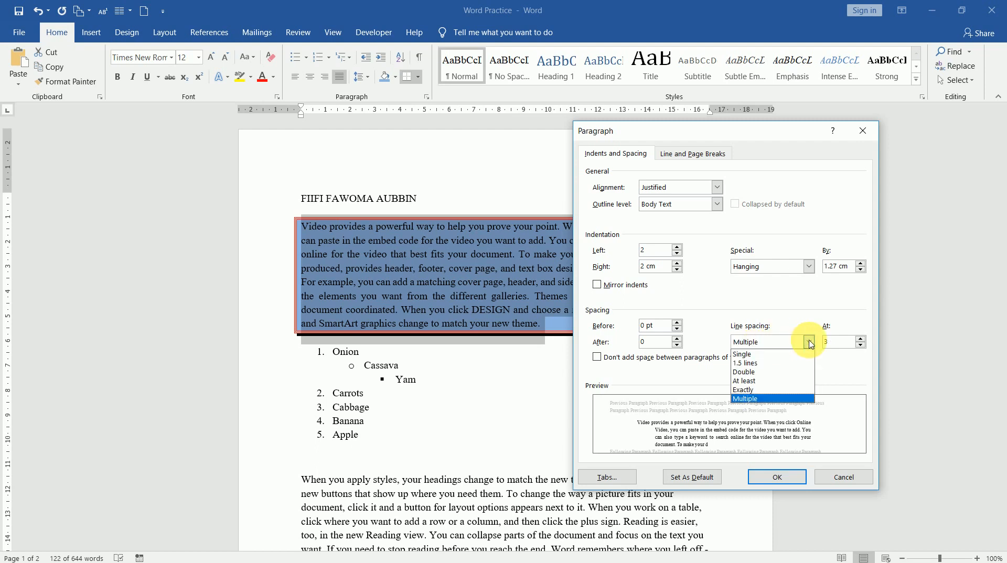
{"action": "left_click", "coordinate": [755, 381]}
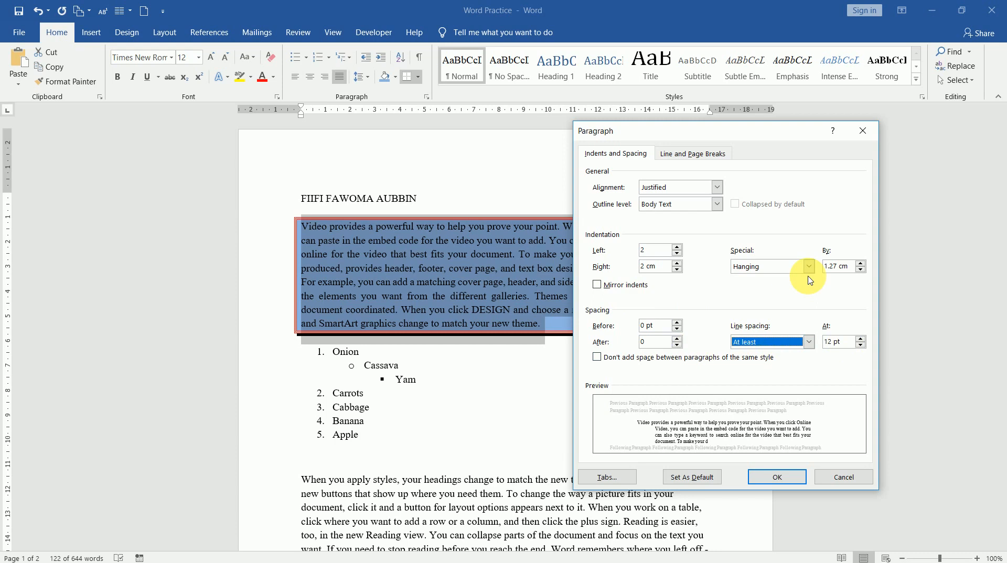
{"action": "left_click", "coordinate": [778, 477]}
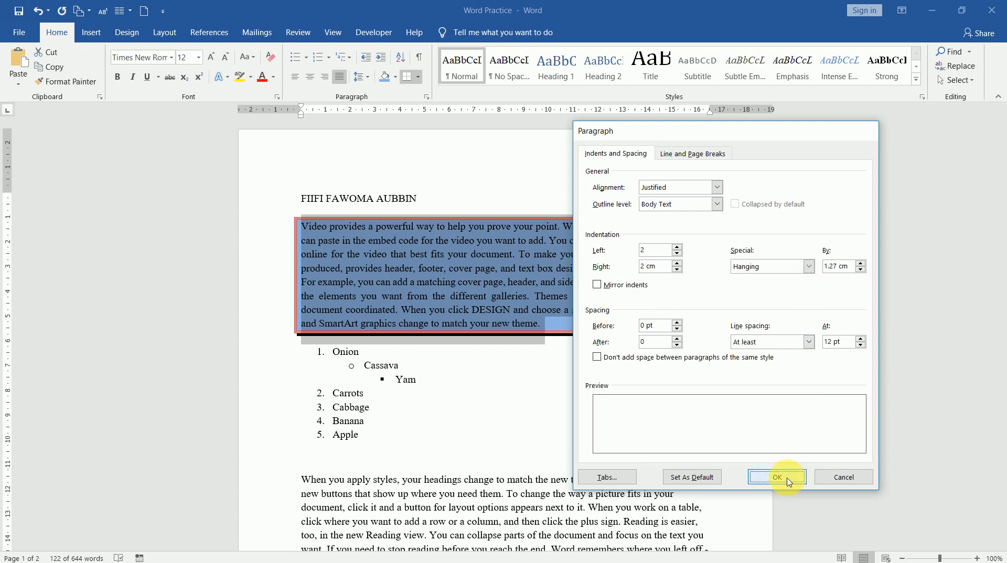
Step: On the empty line below Apple, set a 9 cm tab stop with dashed leader and type Onion
{"action": "left_click", "coordinate": [611, 380]}
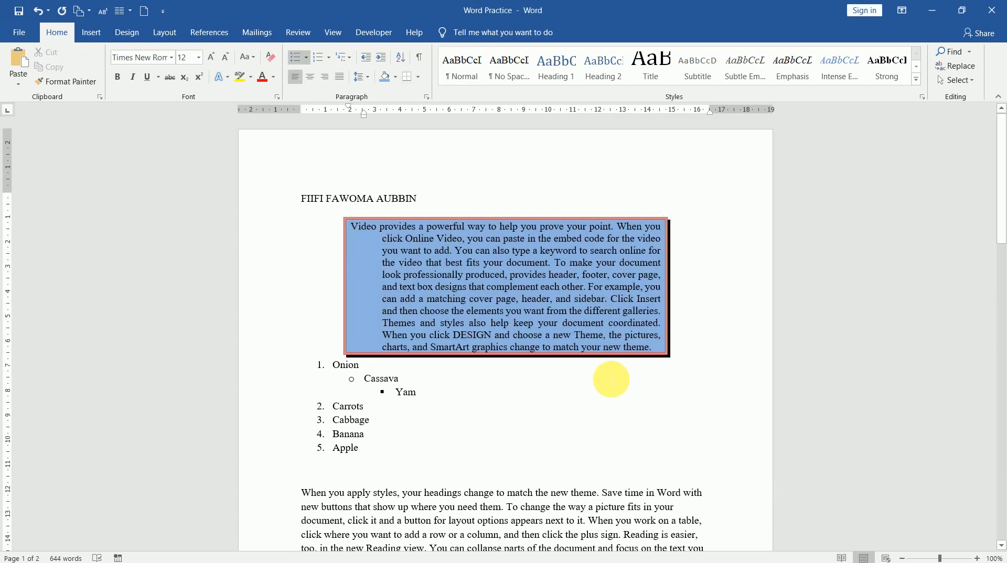
{"action": "left_click", "coordinate": [329, 476]}
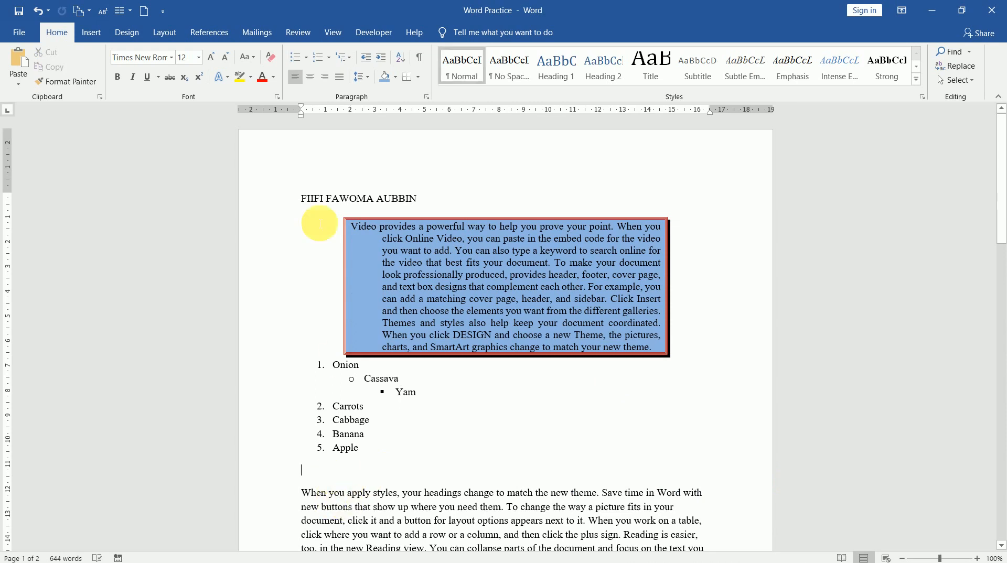
{"action": "left_click", "coordinate": [427, 97]}
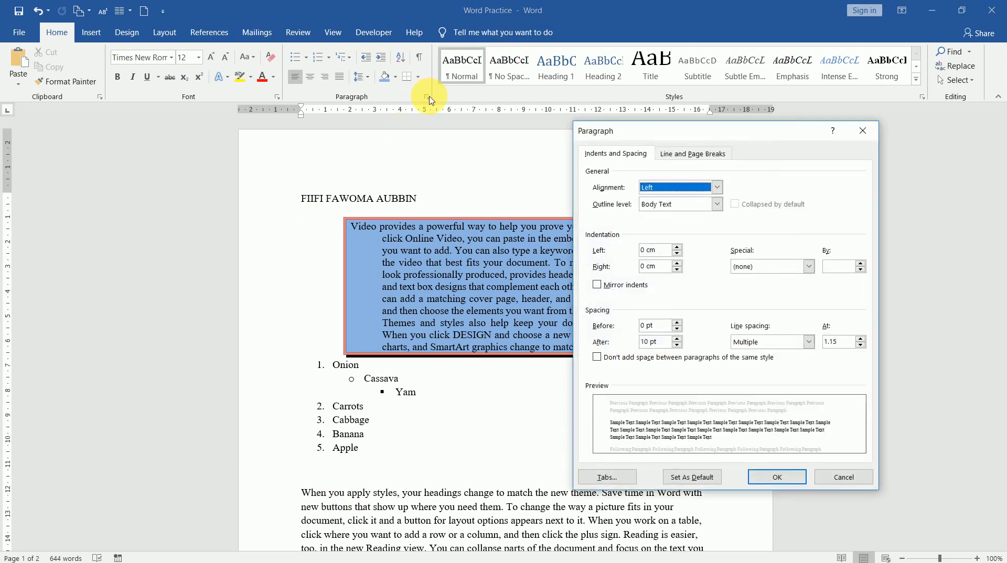
{"action": "left_click_drag", "start_coordinate": [741, 130], "coordinate": [749, 81]}
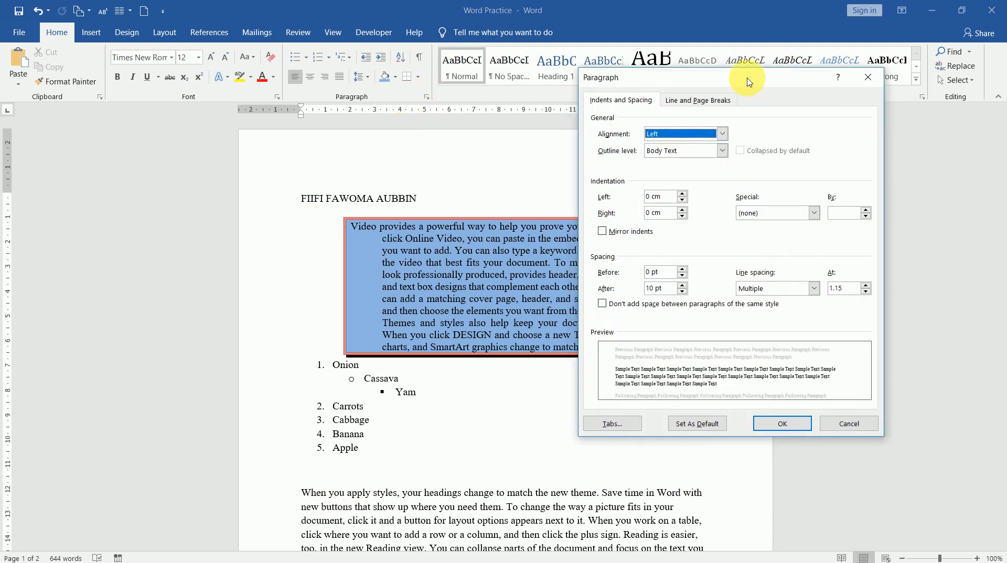
{"action": "left_click", "coordinate": [615, 424]}
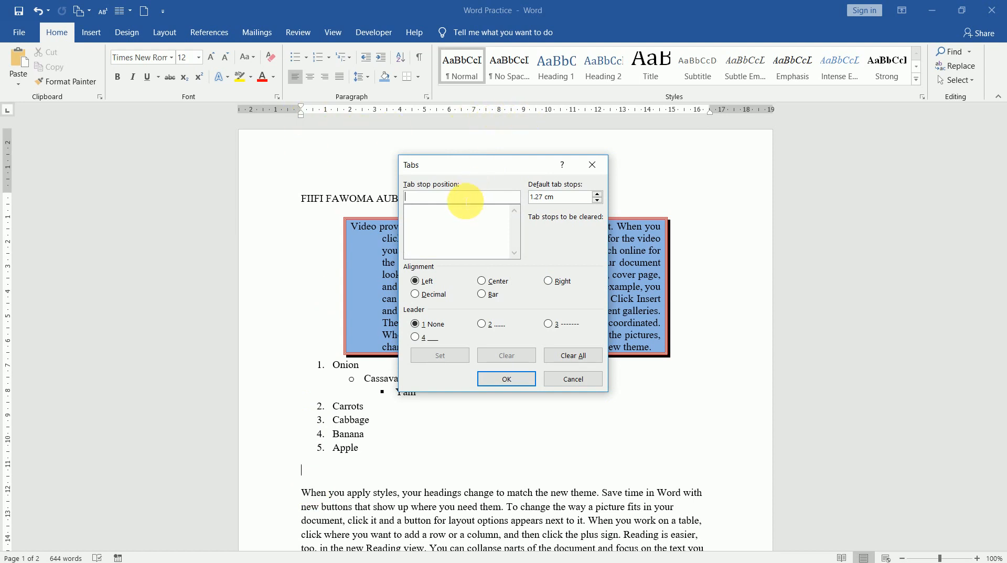
{"action": "type", "text": "9"}
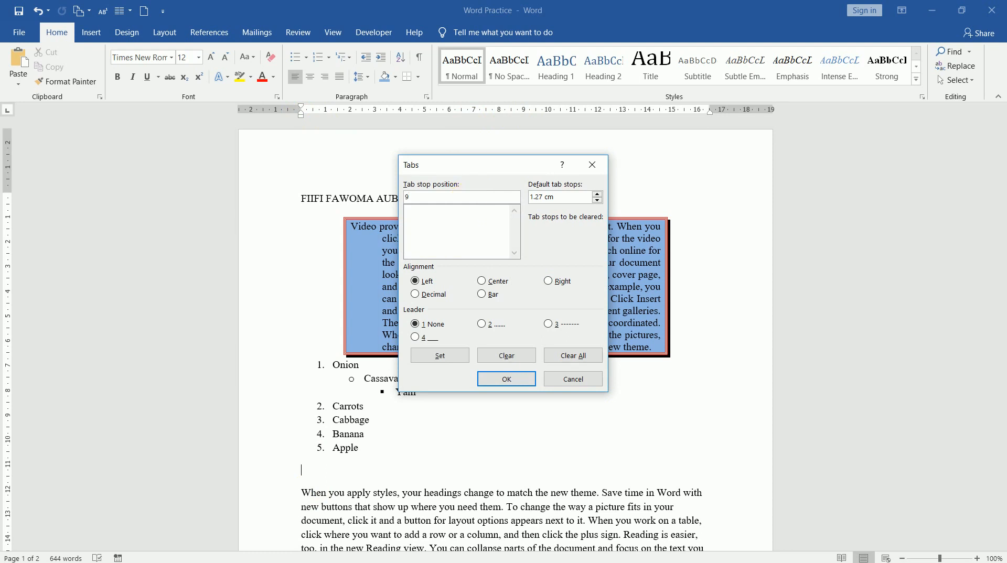
{"action": "left_click", "coordinate": [486, 327]}
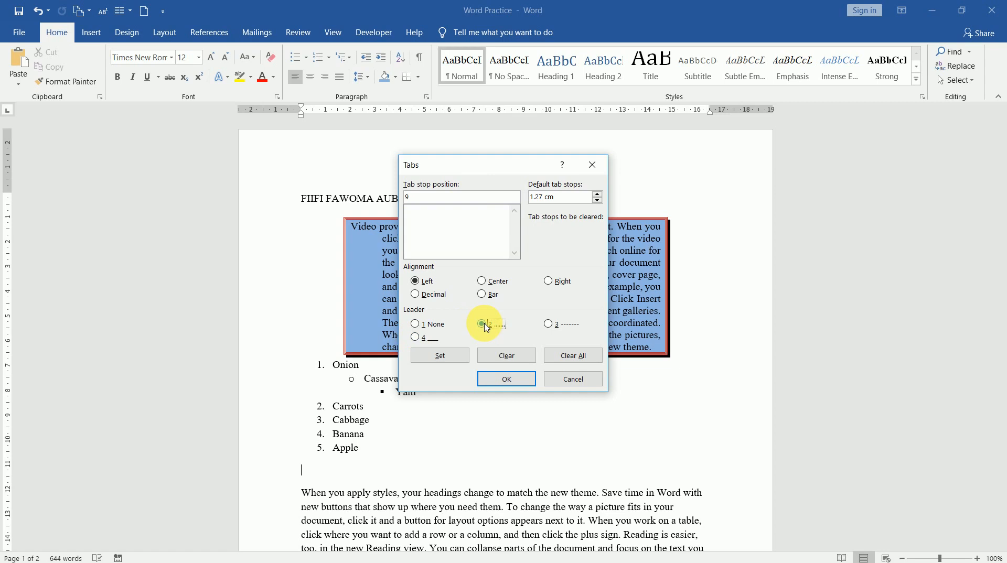
{"action": "left_click", "coordinate": [547, 325]}
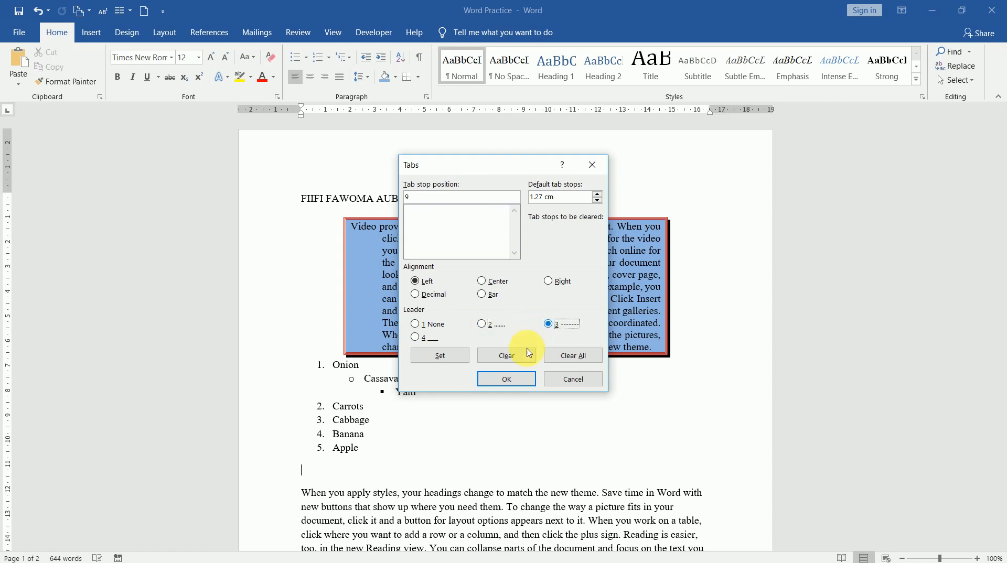
{"action": "left_click", "coordinate": [441, 357]}
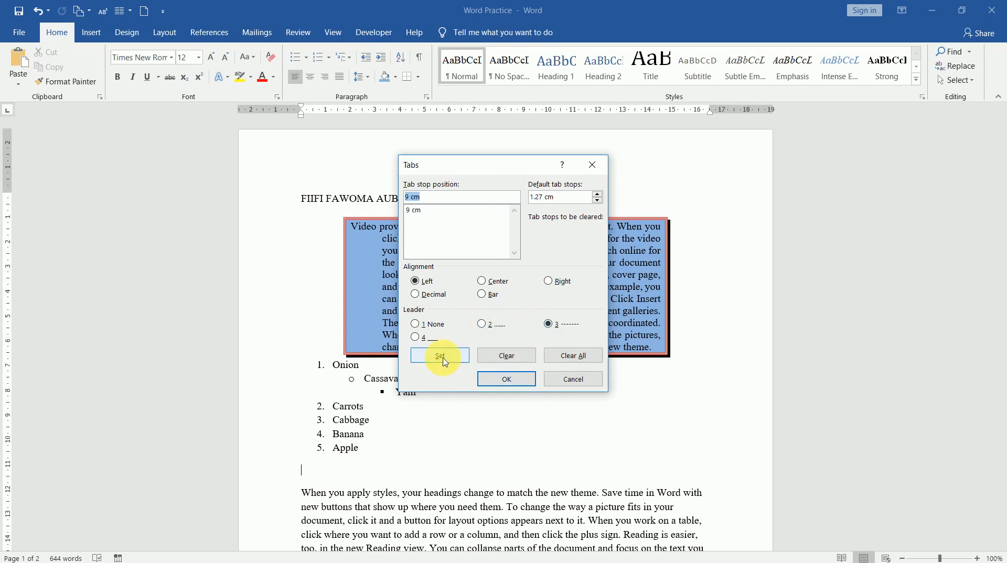
{"action": "left_click", "coordinate": [504, 387]}
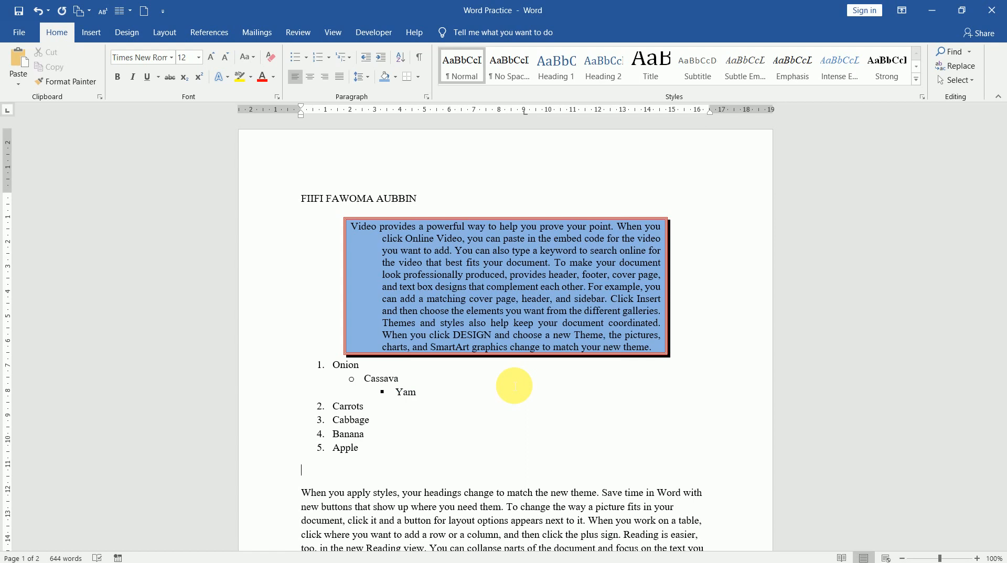
{"action": "type", "text": "Onion……………"}
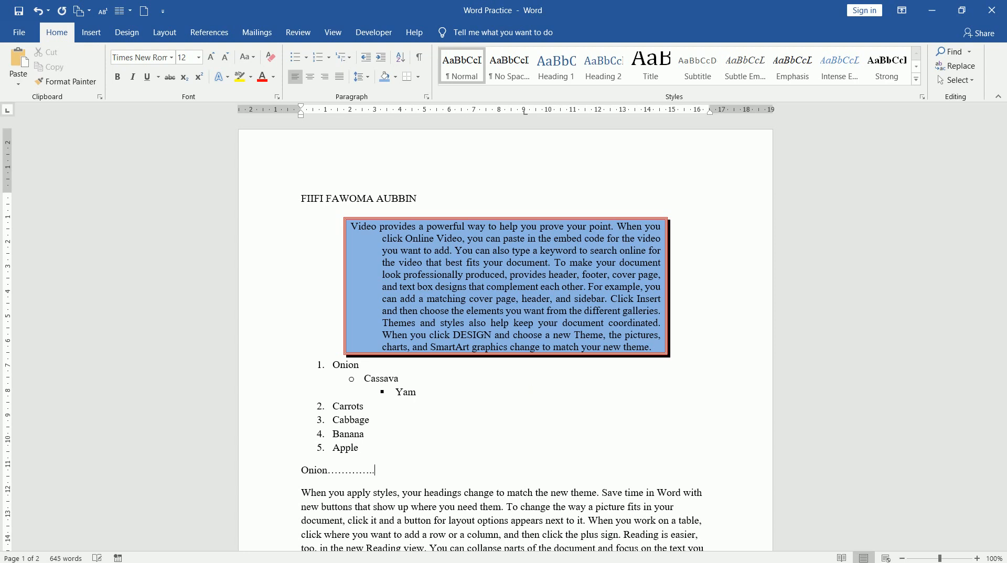
{"action": "type", "text": "...."}
{"action": "key", "text": "BackSpace"}
{"action": "key", "text": "BackSpace"}
{"action": "key", "text": "BackSpace"}
{"action": "key", "text": "Tab"}
{"action": "type", "text": "45"}
{"action": "key", "text": "Return"}
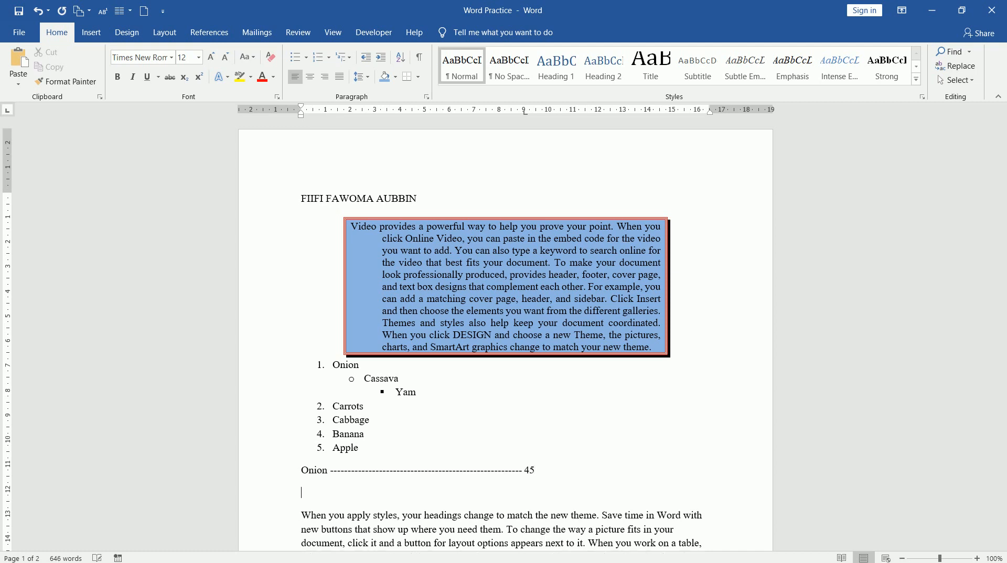
{"action": "type", "text": "Cassava"}
{"action": "key", "text": "Tab"}
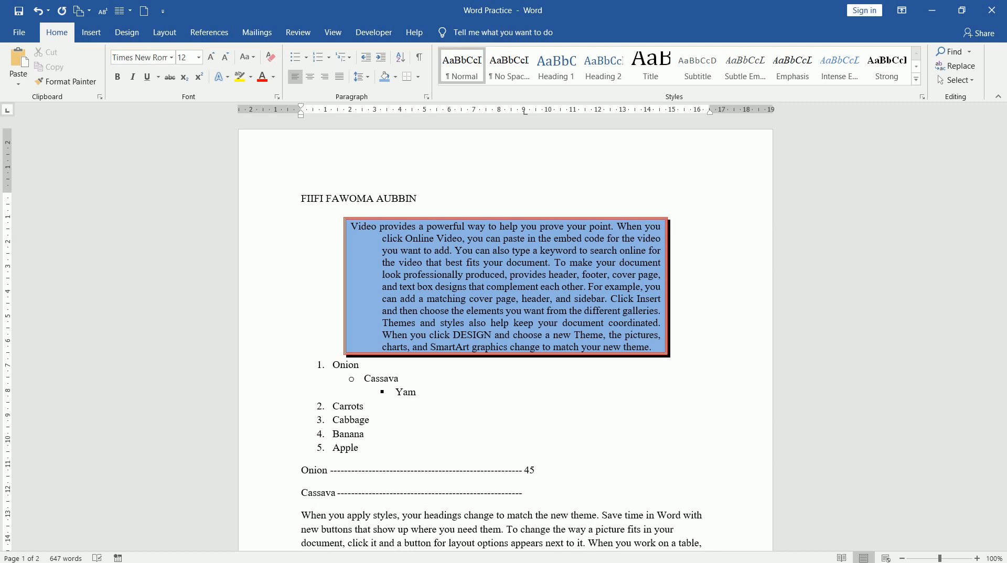
{"action": "type", "text": "89"}
{"action": "key", "text": "Return"}
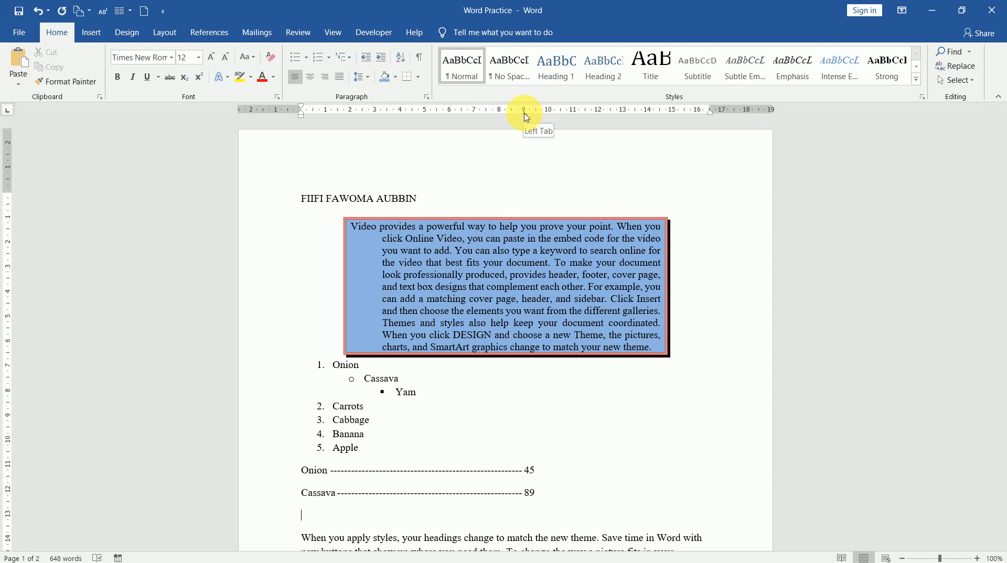
{"action": "left_click_drag", "start_coordinate": [525, 114], "coordinate": [525, 155]}
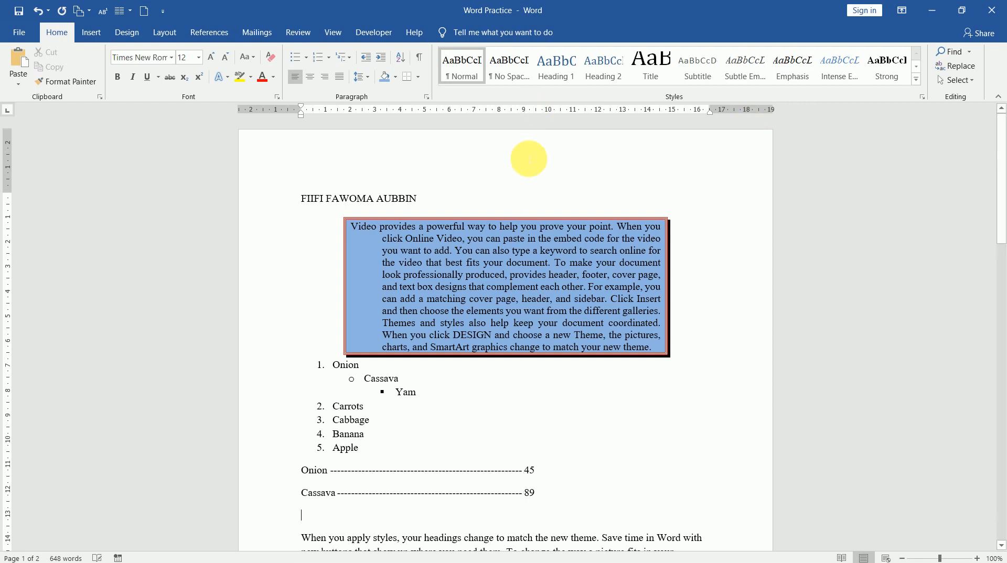
{"action": "type", "text": "Hkjhdhfdhf"}
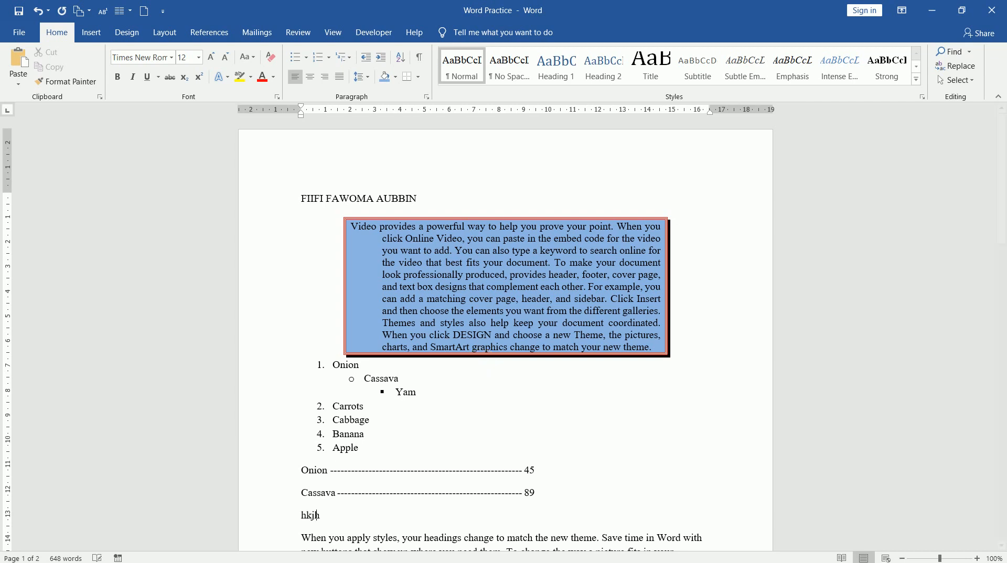
{"action": "key", "text": "Tab"}
{"action": "key", "text": "BackSpace"}
{"action": "key", "text": "BackSpace"}
{"action": "key", "text": "BackSpace"}
{"action": "key", "text": "BackSpace"}
{"action": "key", "text": "BackSpace"}
{"action": "key", "text": "BackSpace"}
{"action": "key", "text": "BackSpace"}
{"action": "key", "text": "BackSpace"}
{"action": "key", "text": "BackSpace"}
{"action": "key", "text": "BackSpace"}
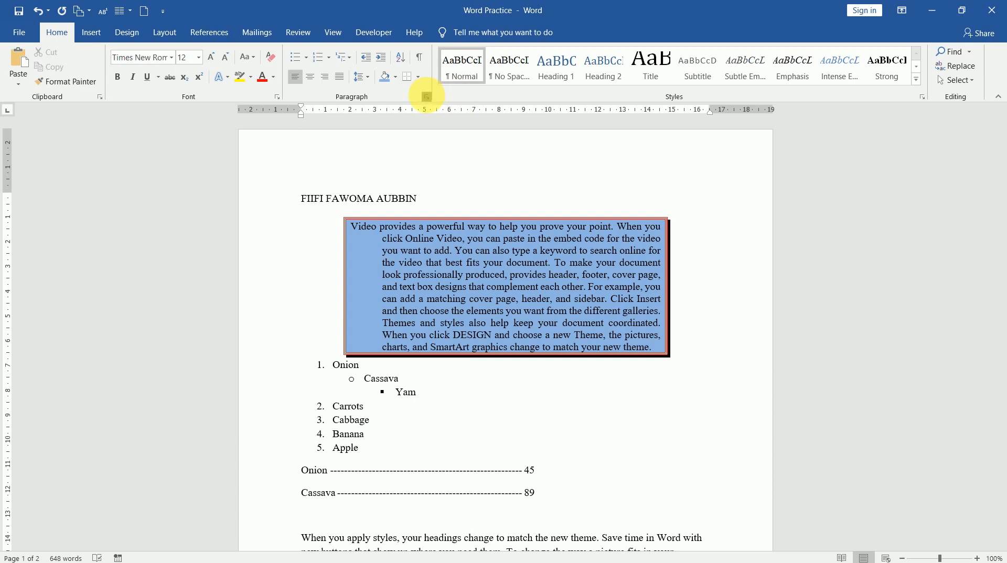
Step: Check the Paragraph dialog's Line and Page Breaks without changes, then delete all document content
{"action": "left_click", "coordinate": [426, 97]}
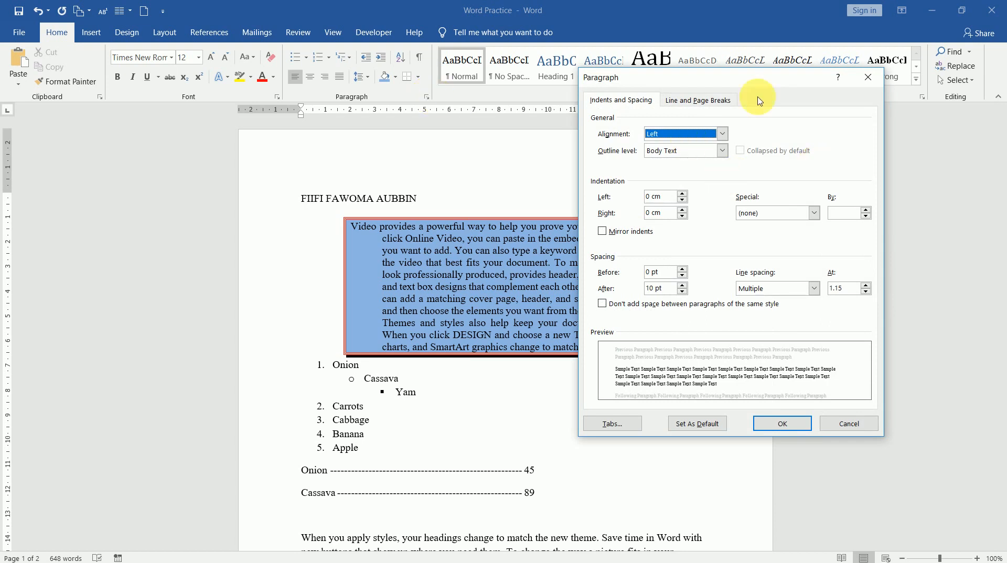
{"action": "left_click", "coordinate": [698, 104]}
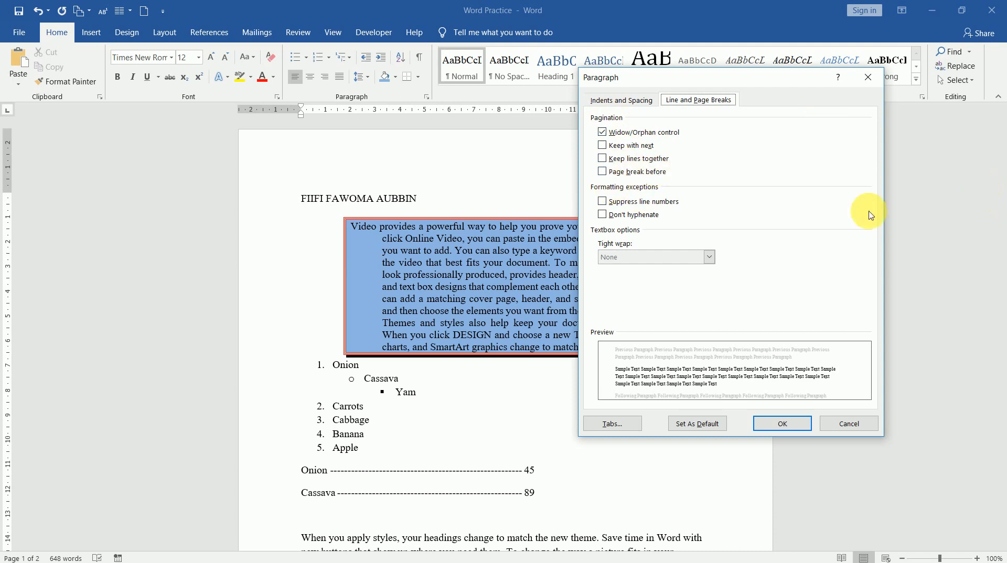
{"action": "left_click", "coordinate": [860, 431]}
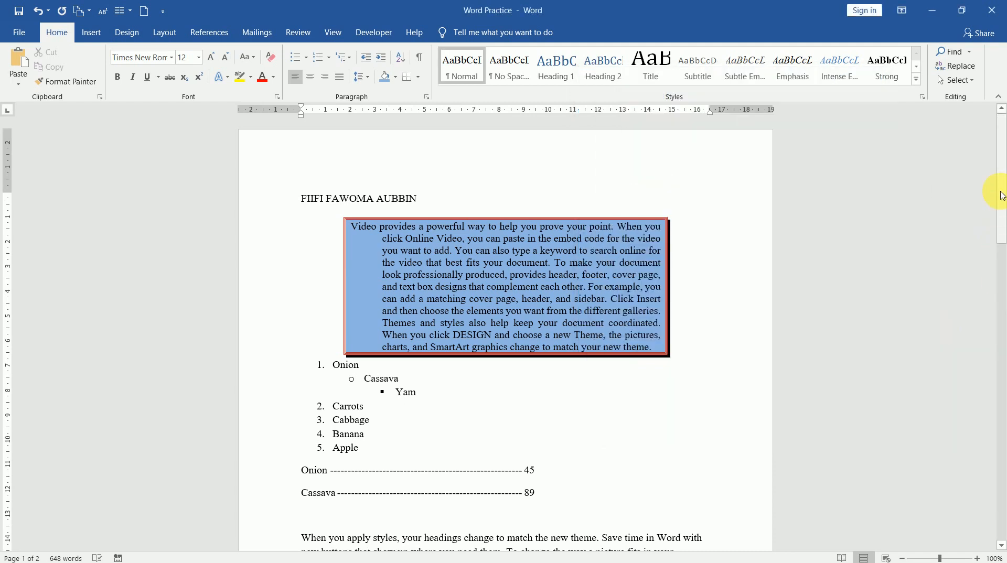
{"action": "left_click_drag", "start_coordinate": [1002, 195], "coordinate": [1003, 167]}
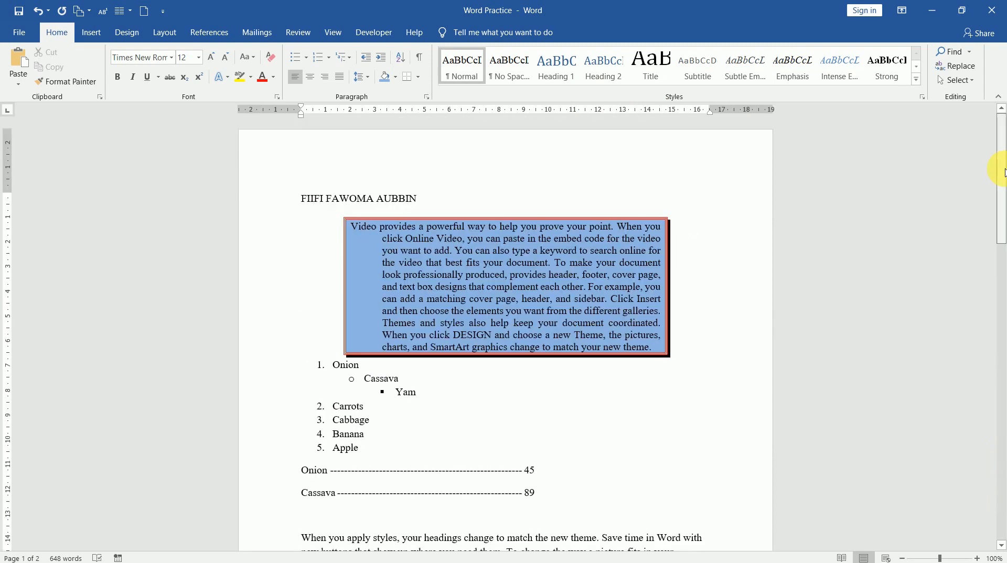
{"action": "left_click", "coordinate": [427, 98]}
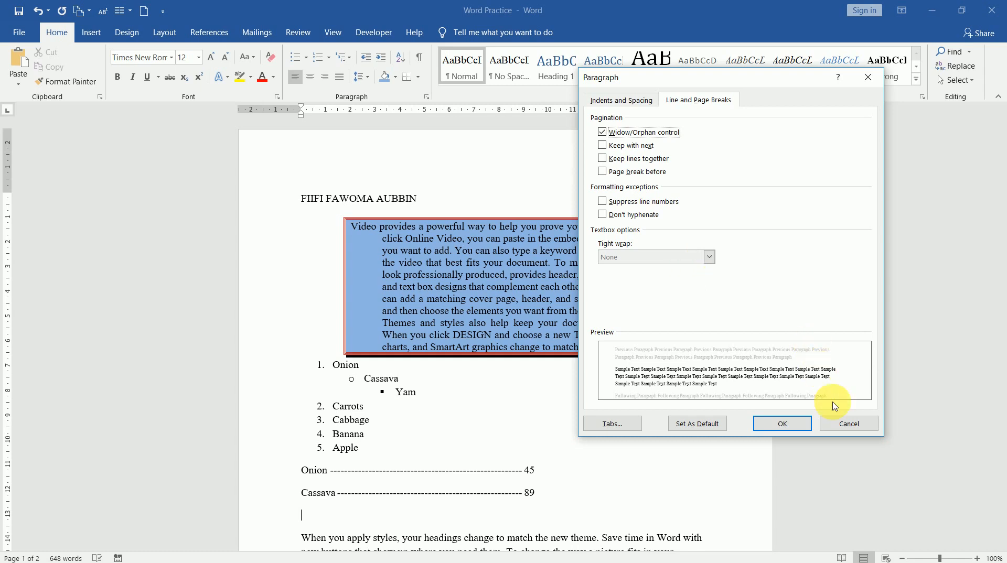
{"action": "left_click", "coordinate": [847, 429]}
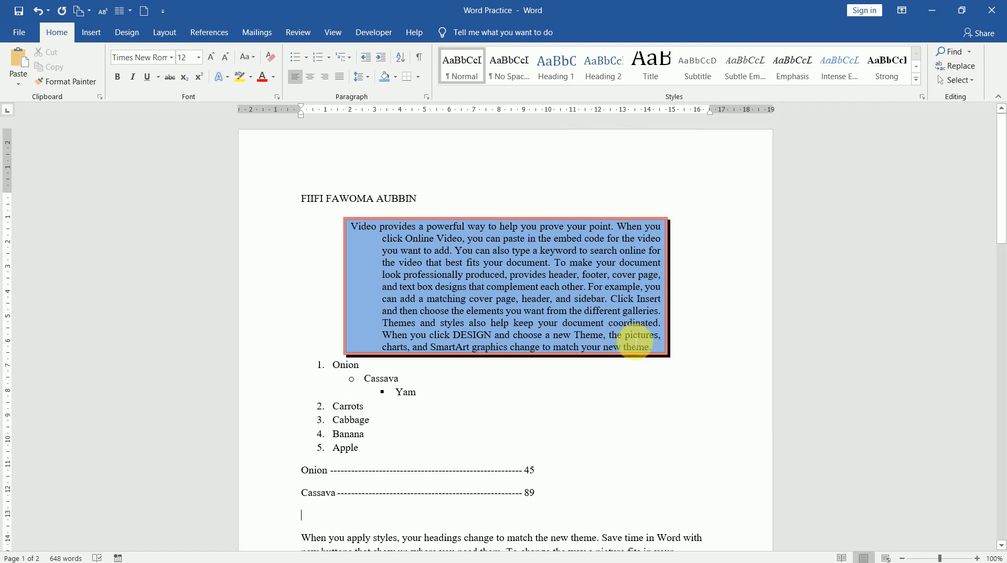
{"action": "key", "text": "ctrl+a"}
{"action": "key", "text": "Delete"}
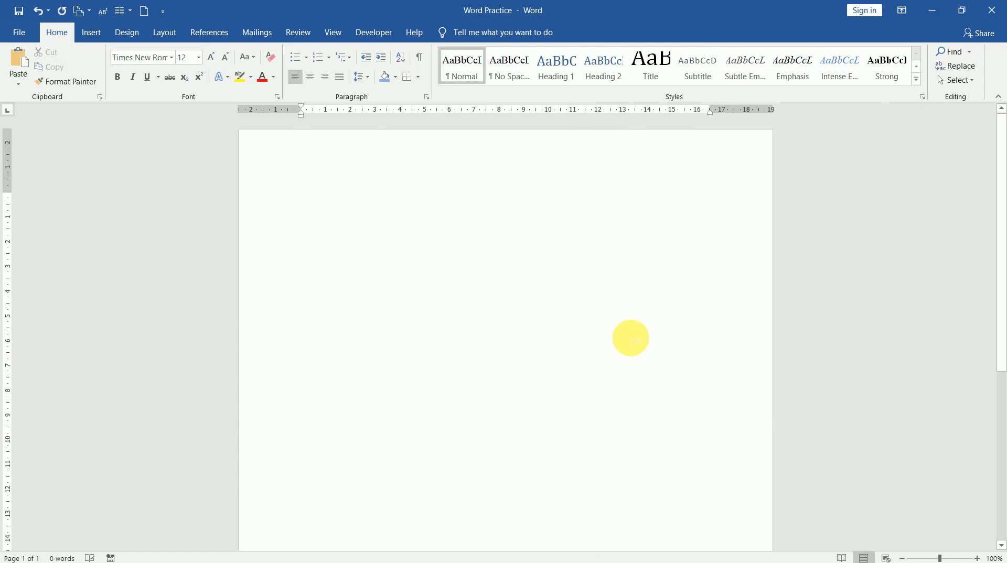
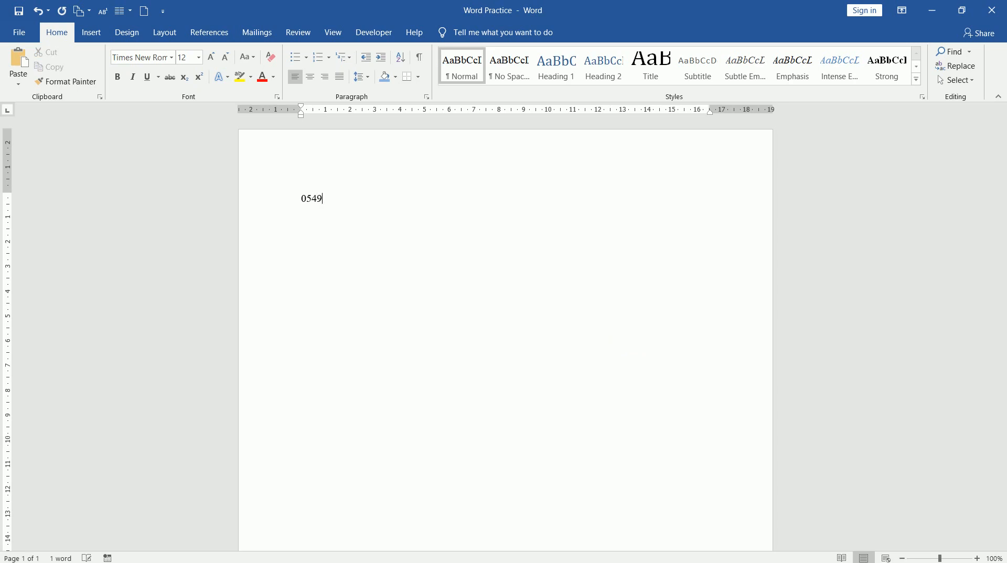
Step: Type the phone number and enlarge it to 80 pt with Grow Font
{"action": "key", "text": "ctrl+a"}
{"action": "left_click", "coordinate": [211, 56]}
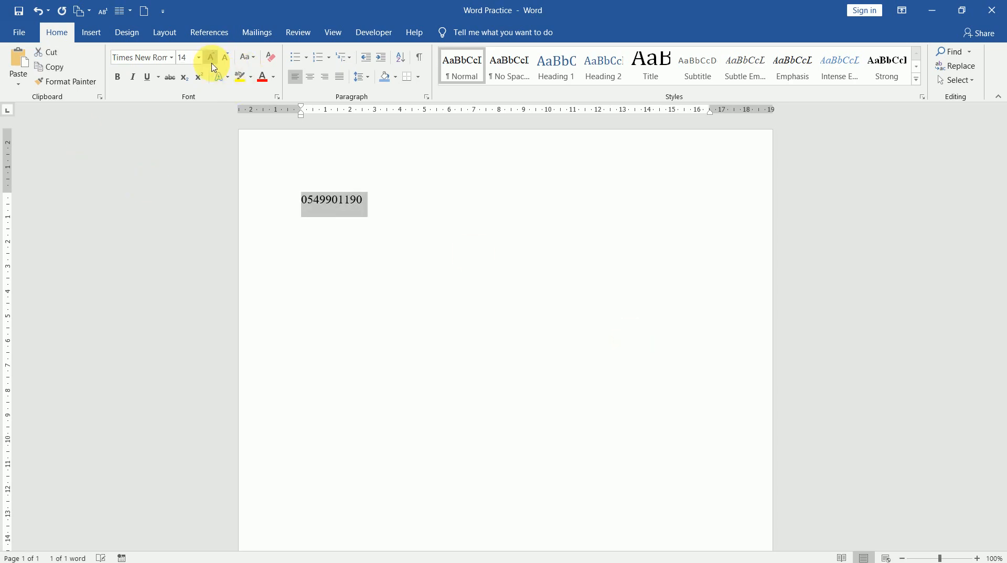
{"action": "left_click", "coordinate": [211, 57]}
{"action": "left_click", "coordinate": [211, 57]}
{"action": "left_click", "coordinate": [211, 57]}
{"action": "left_click", "coordinate": [211, 56]}
{"action": "left_click", "coordinate": [211, 59]}
{"action": "left_click", "coordinate": [212, 59]}
{"action": "left_click", "coordinate": [211, 58]}
{"action": "left_click", "coordinate": [212, 58]}
{"action": "left_click", "coordinate": [211, 59]}
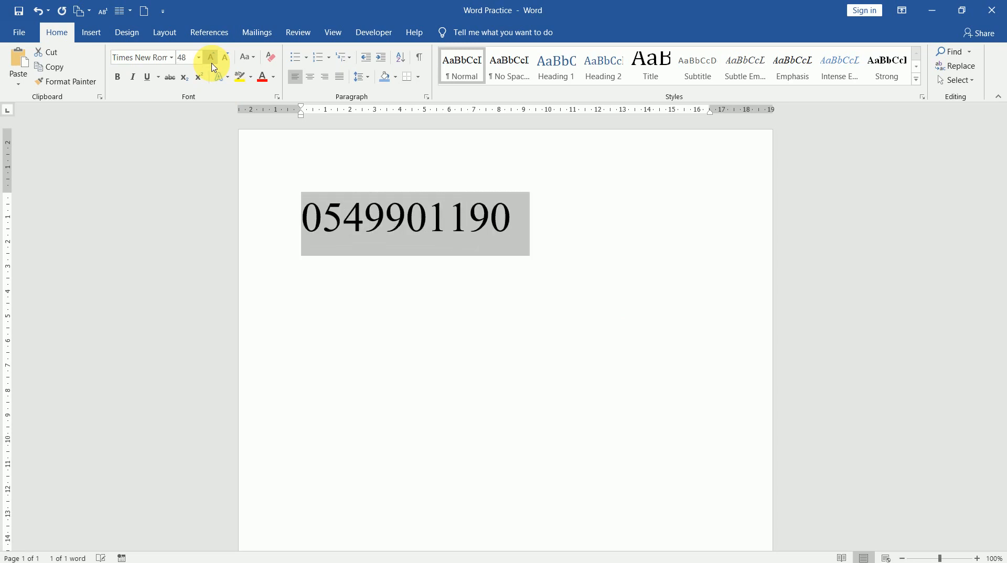
{"action": "left_click", "coordinate": [211, 58]}
{"action": "left_click", "coordinate": [211, 59]}
{"action": "left_click", "coordinate": [697, 284]}
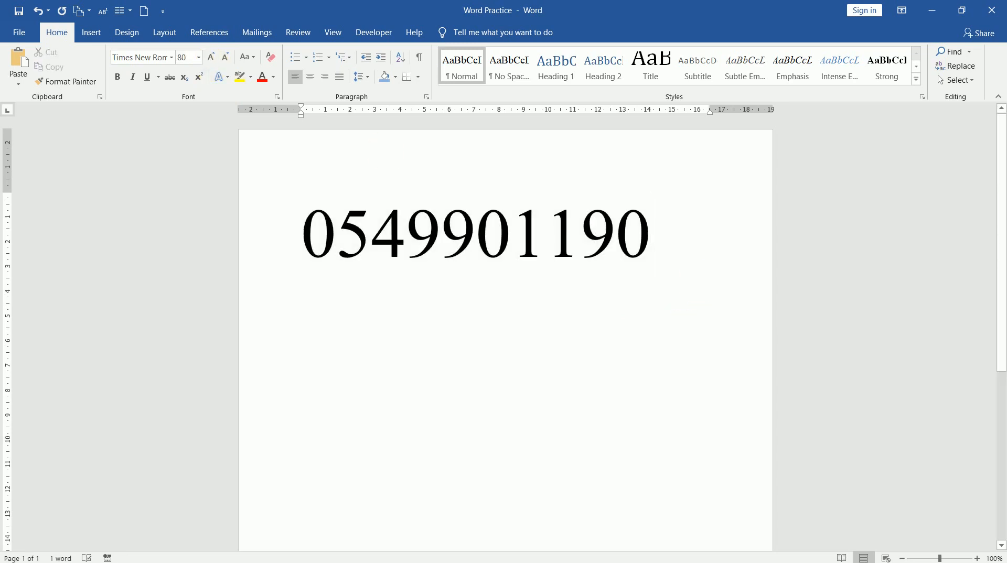
{"action": "key", "text": "Return"}
{"action": "left_click", "coordinate": [697, 282]}
{"action": "type", "text": "www"}
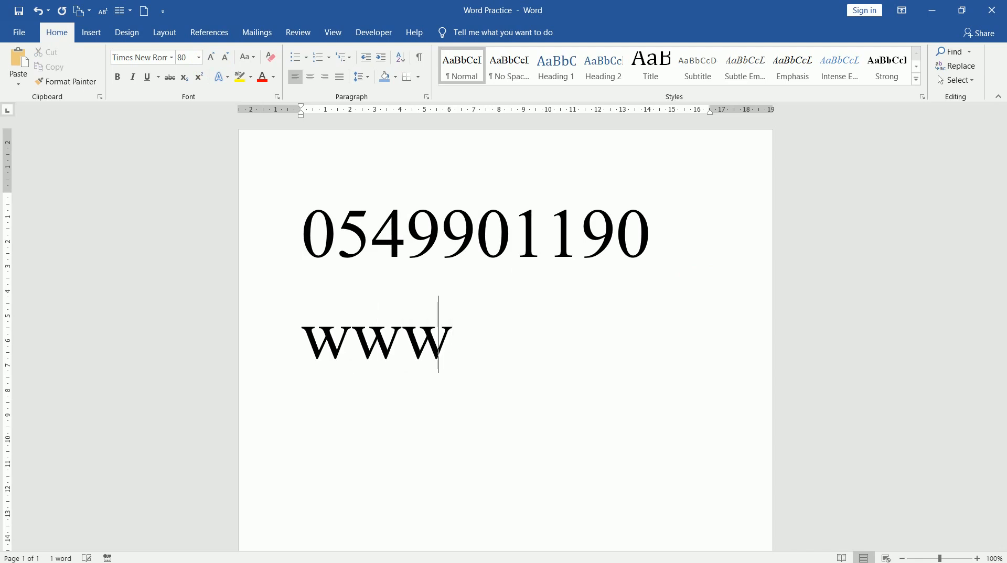
{"action": "type", "text": ".certi"}
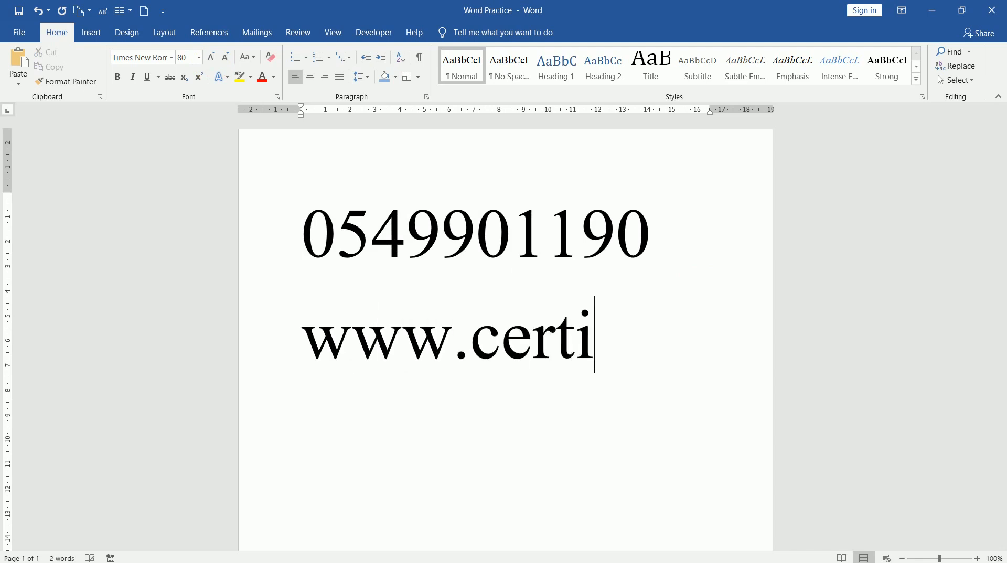
{"action": "type", "text": "port.com"}
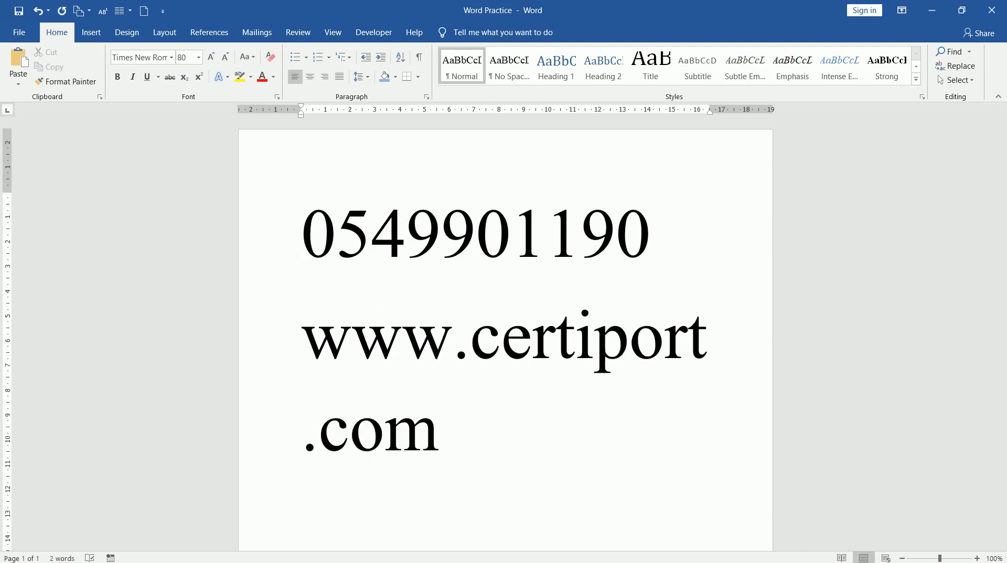
{"action": "type", "text": "/mos"}
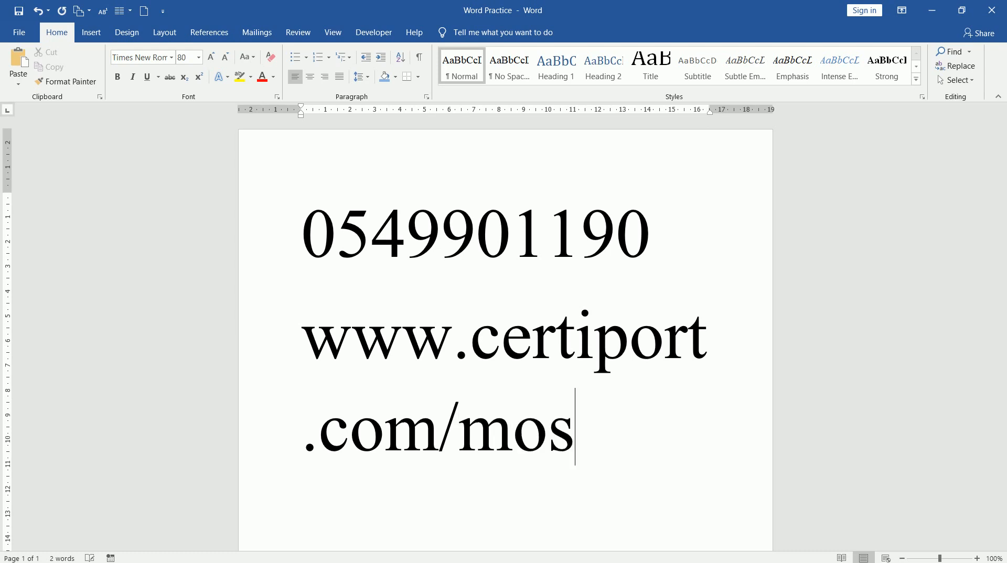
{"action": "key", "text": "Return"}
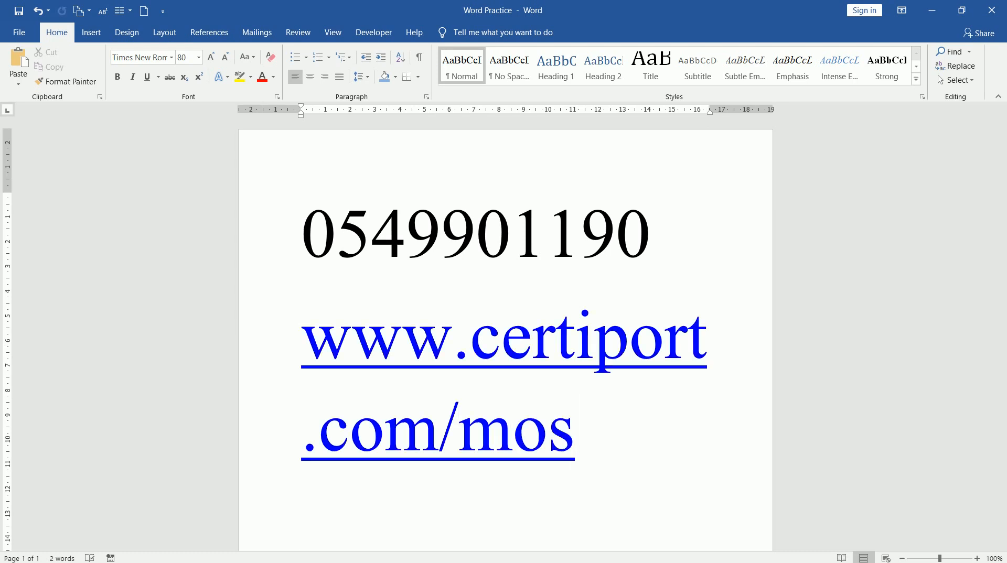
{"action": "type", "text": "www.face"}
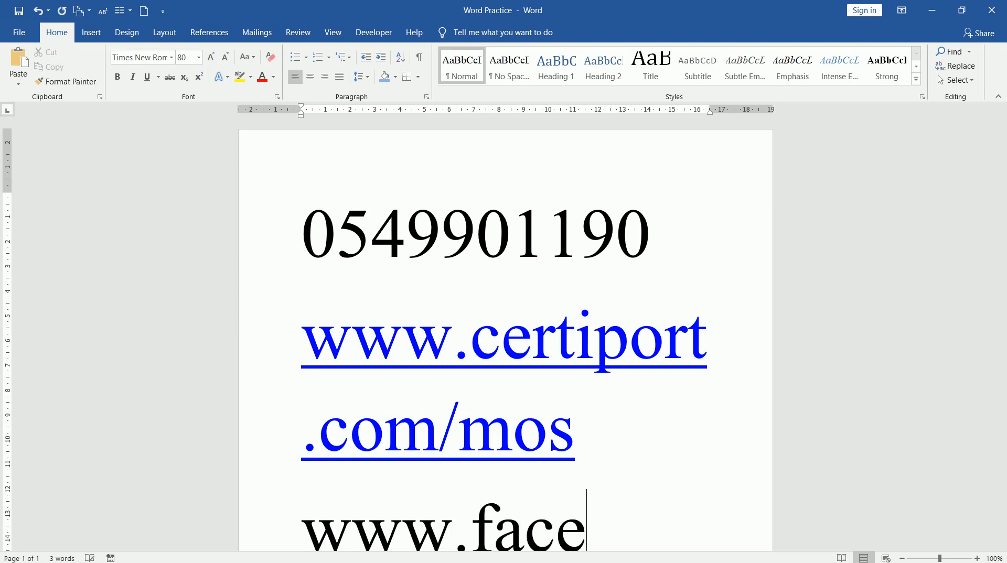
{"action": "type", "text": "book.com"}
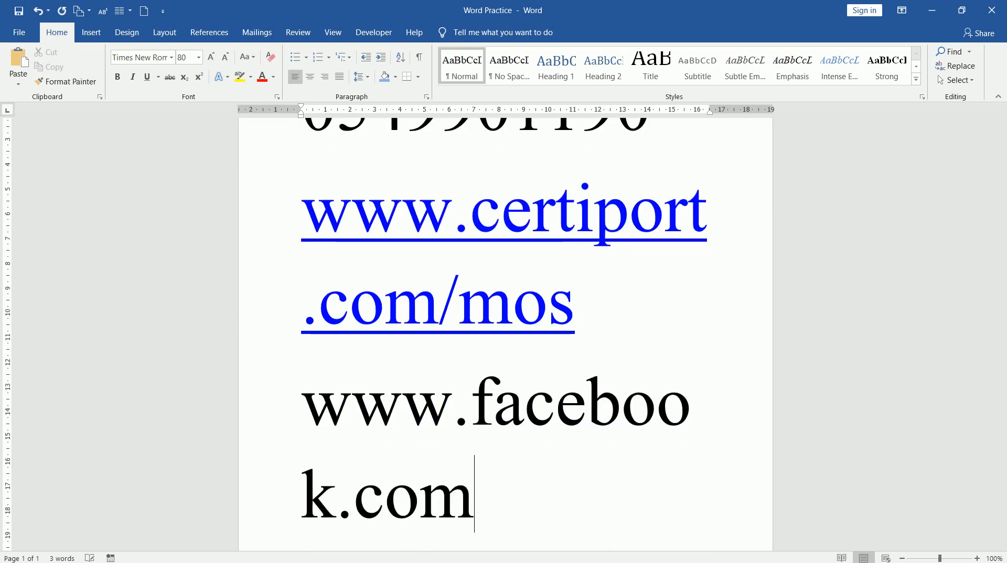
{"action": "type", "text": "/fitt"}
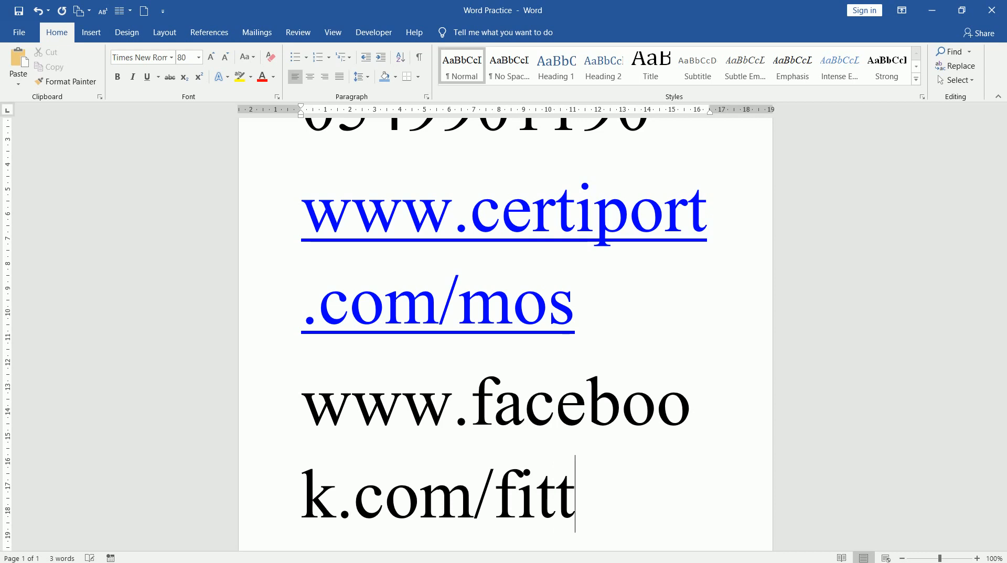
{"action": "type", "text": "certiport"}
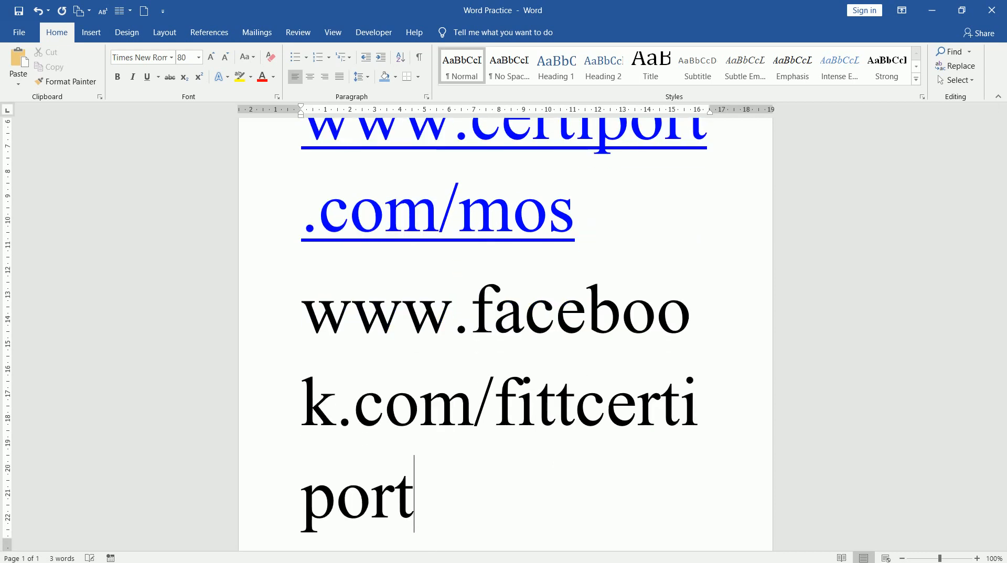
{"action": "key", "text": "Return"}
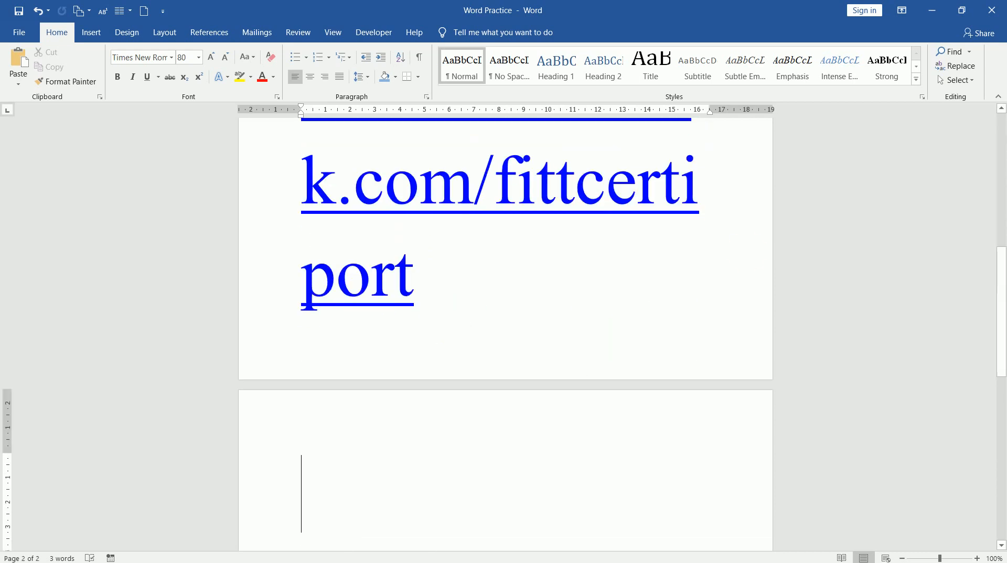
{"action": "key", "text": "ctrl+a"}
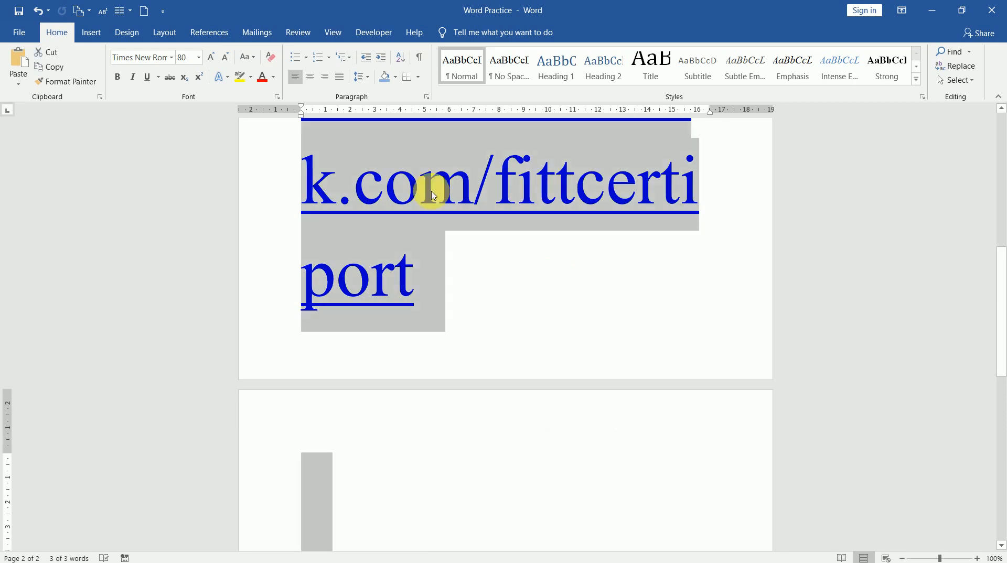
Step: Shrink the selected phone number and links to 36 pt with Shrink Font
{"action": "left_click", "coordinate": [232, 59]}
{"action": "left_click", "coordinate": [232, 59]}
{"action": "left_click", "coordinate": [231, 59]}
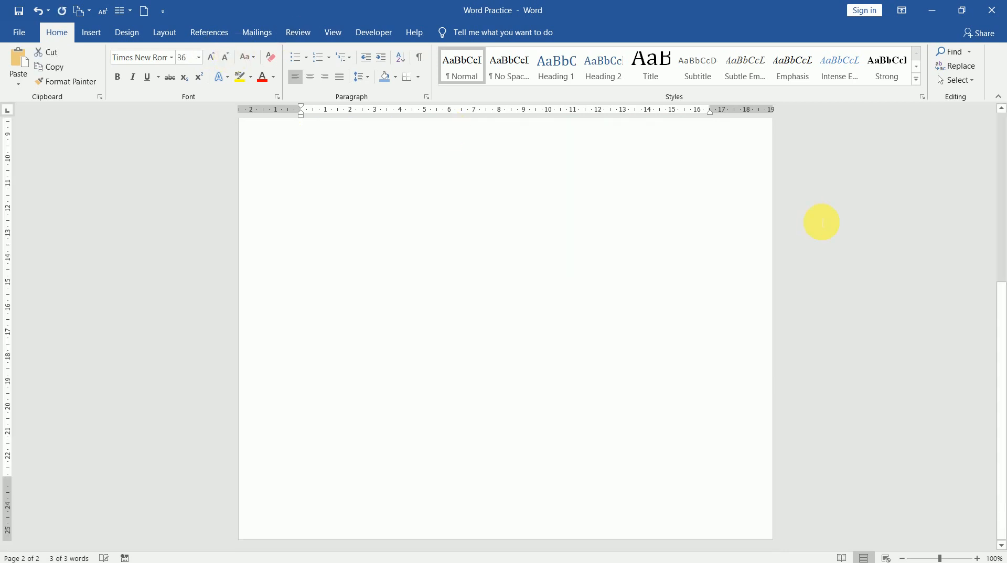
{"action": "left_click_drag", "start_coordinate": [995, 296], "coordinate": [982, 102]}
Step: Type the author's full name on the empty last line below the links
{"action": "left_click", "coordinate": [394, 360]}
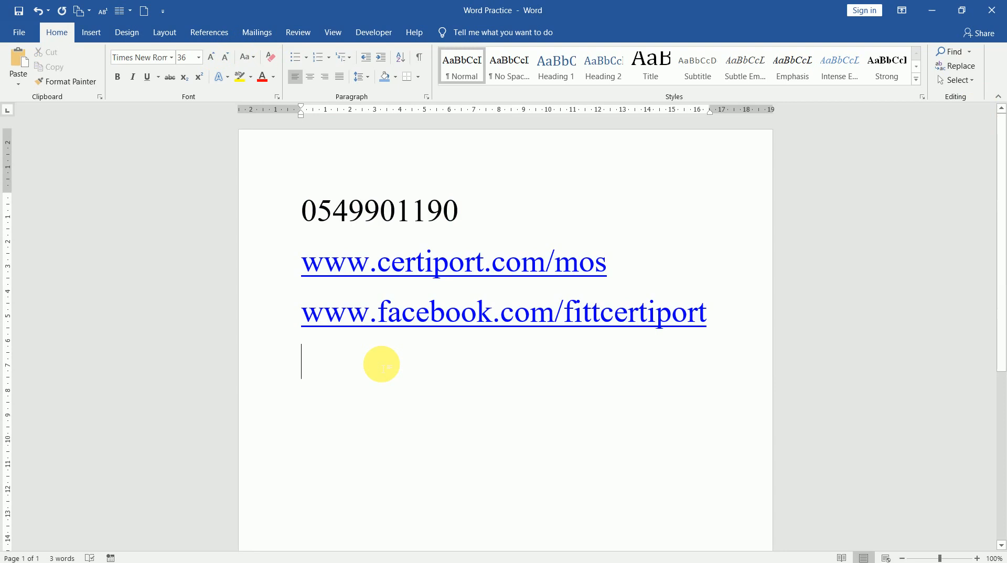
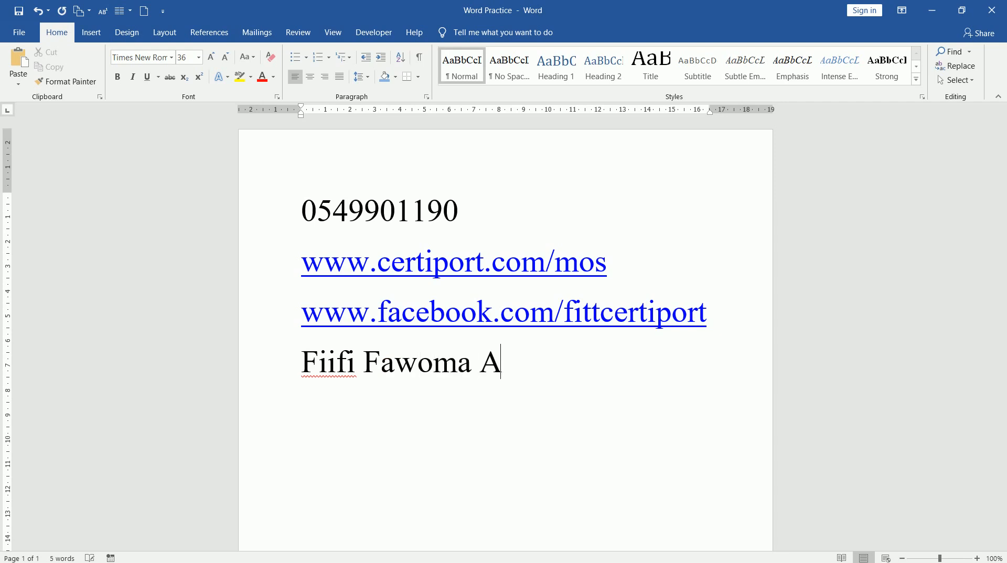